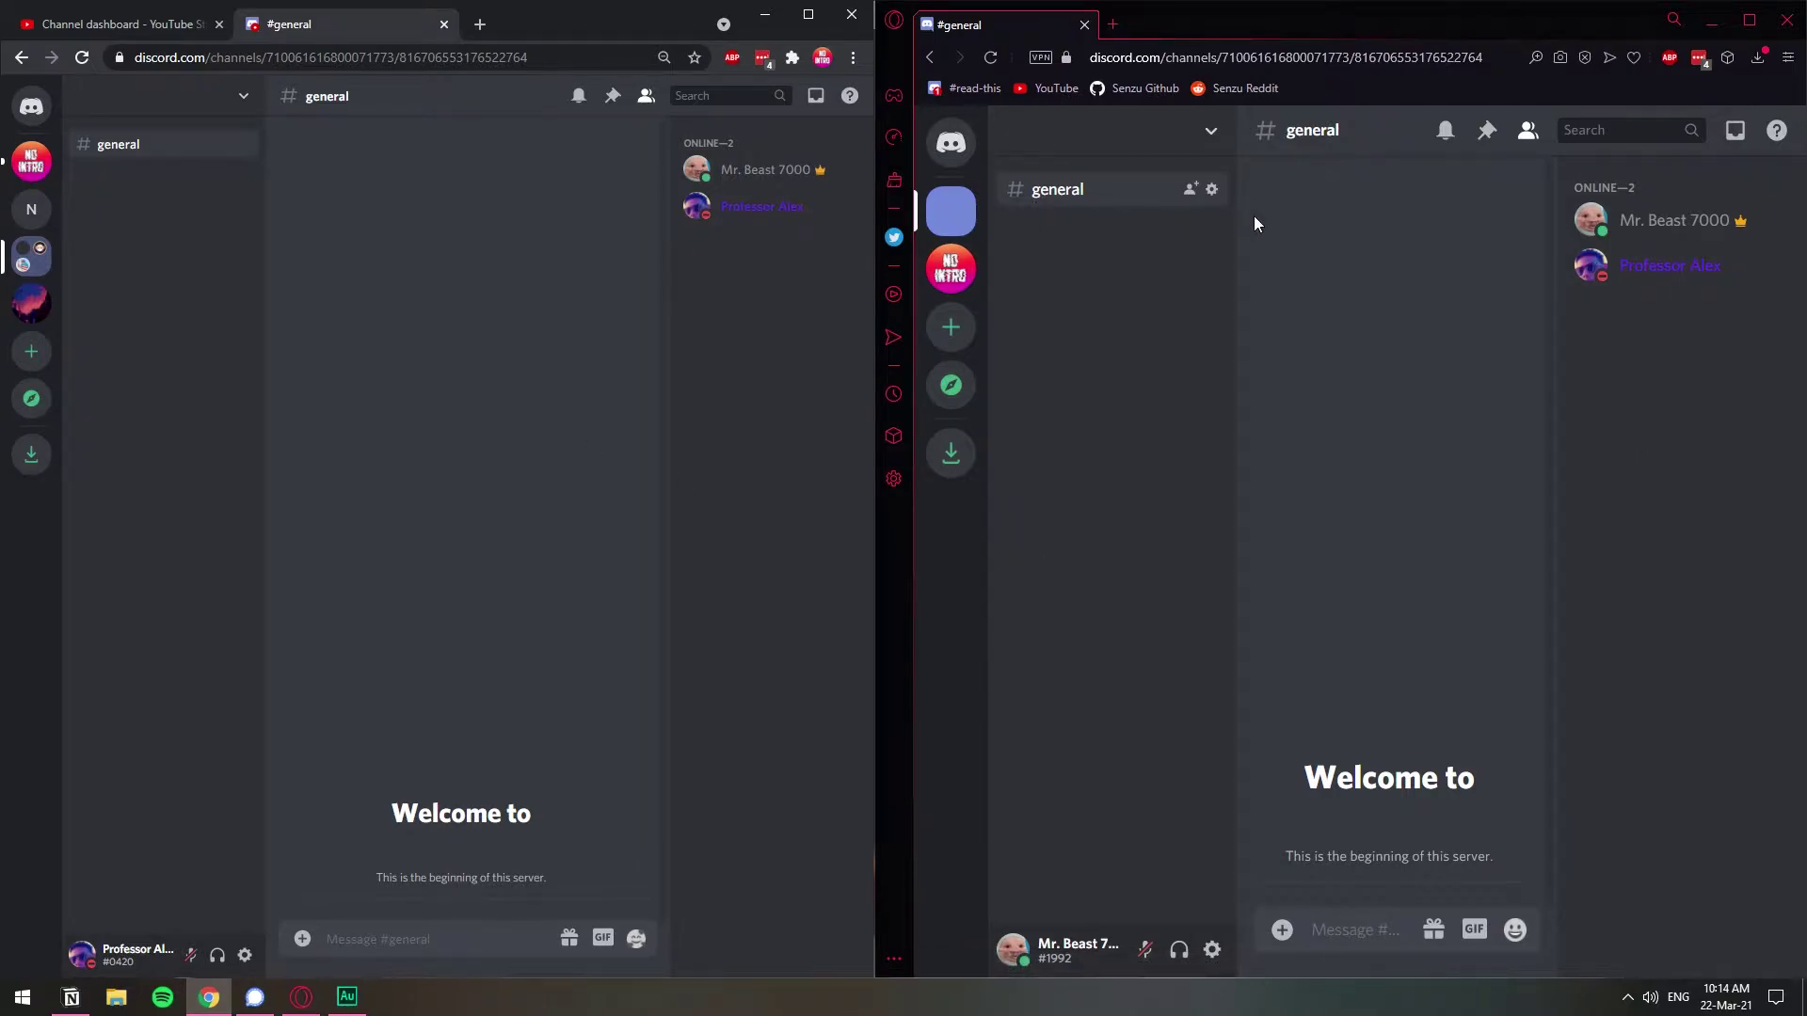
Post a congratulations GIF to #general from the owner's window
left_click(1506, 312)
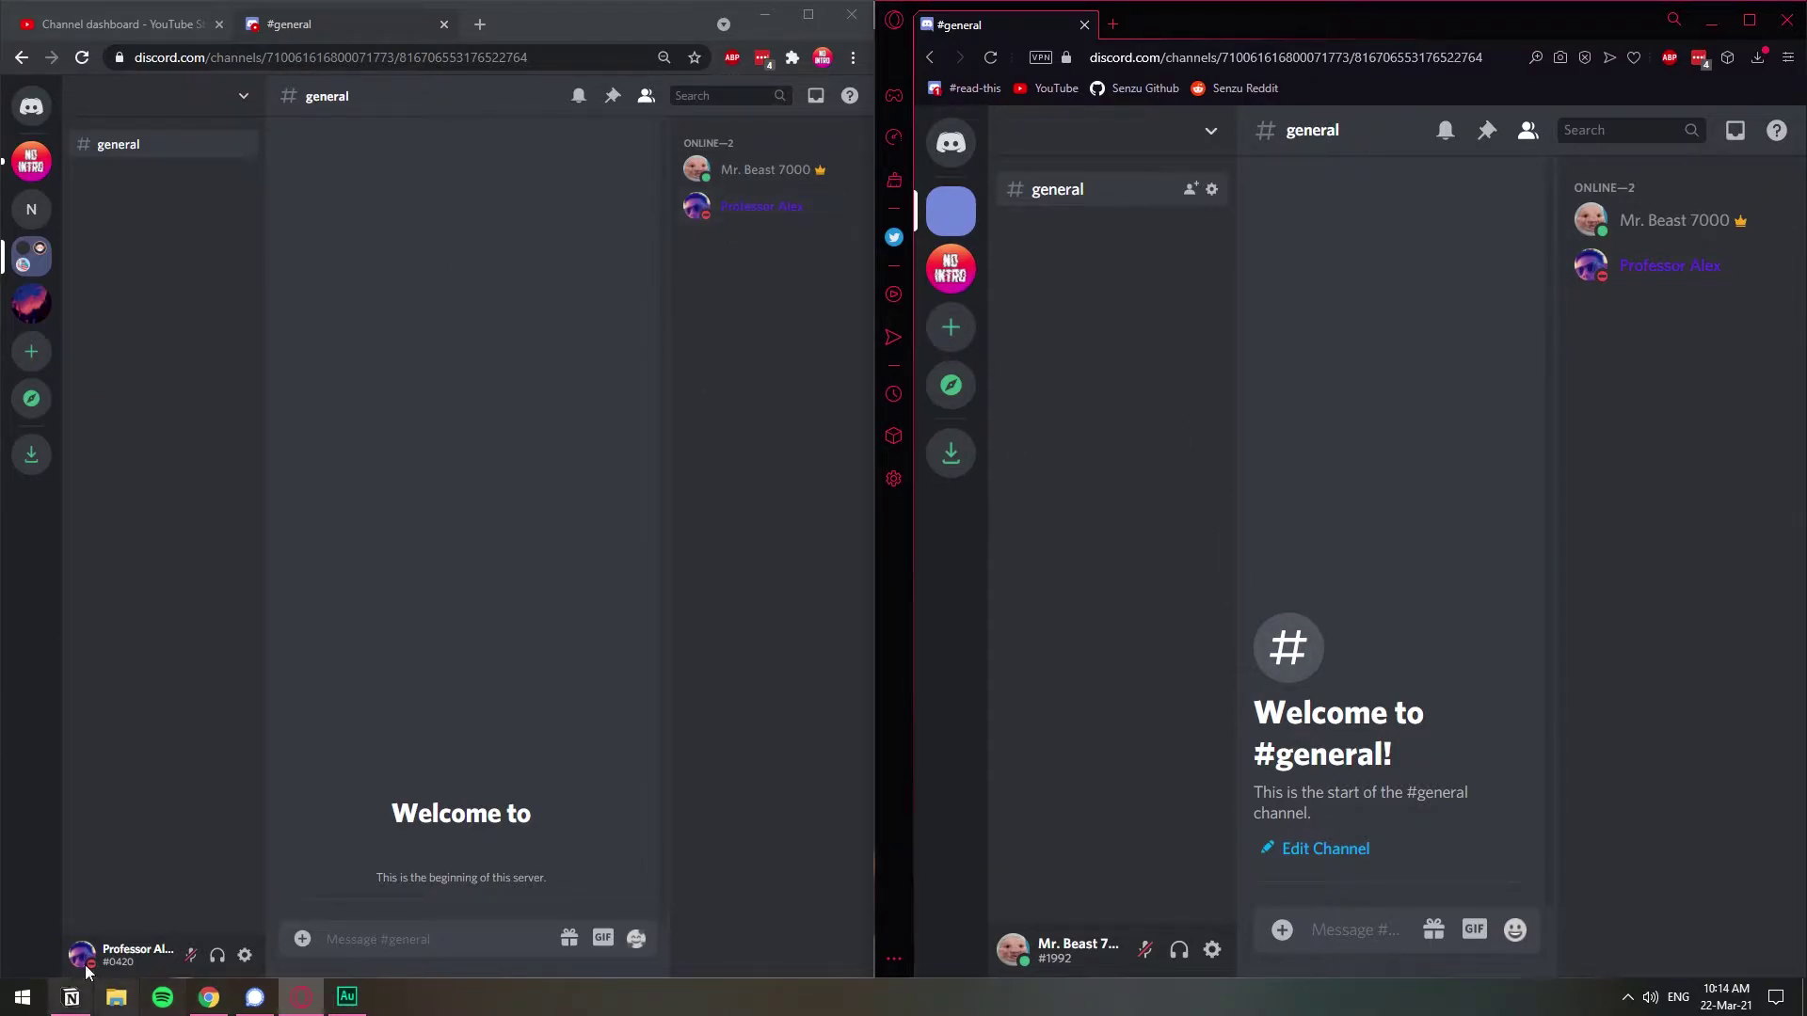
left_click(419, 468)
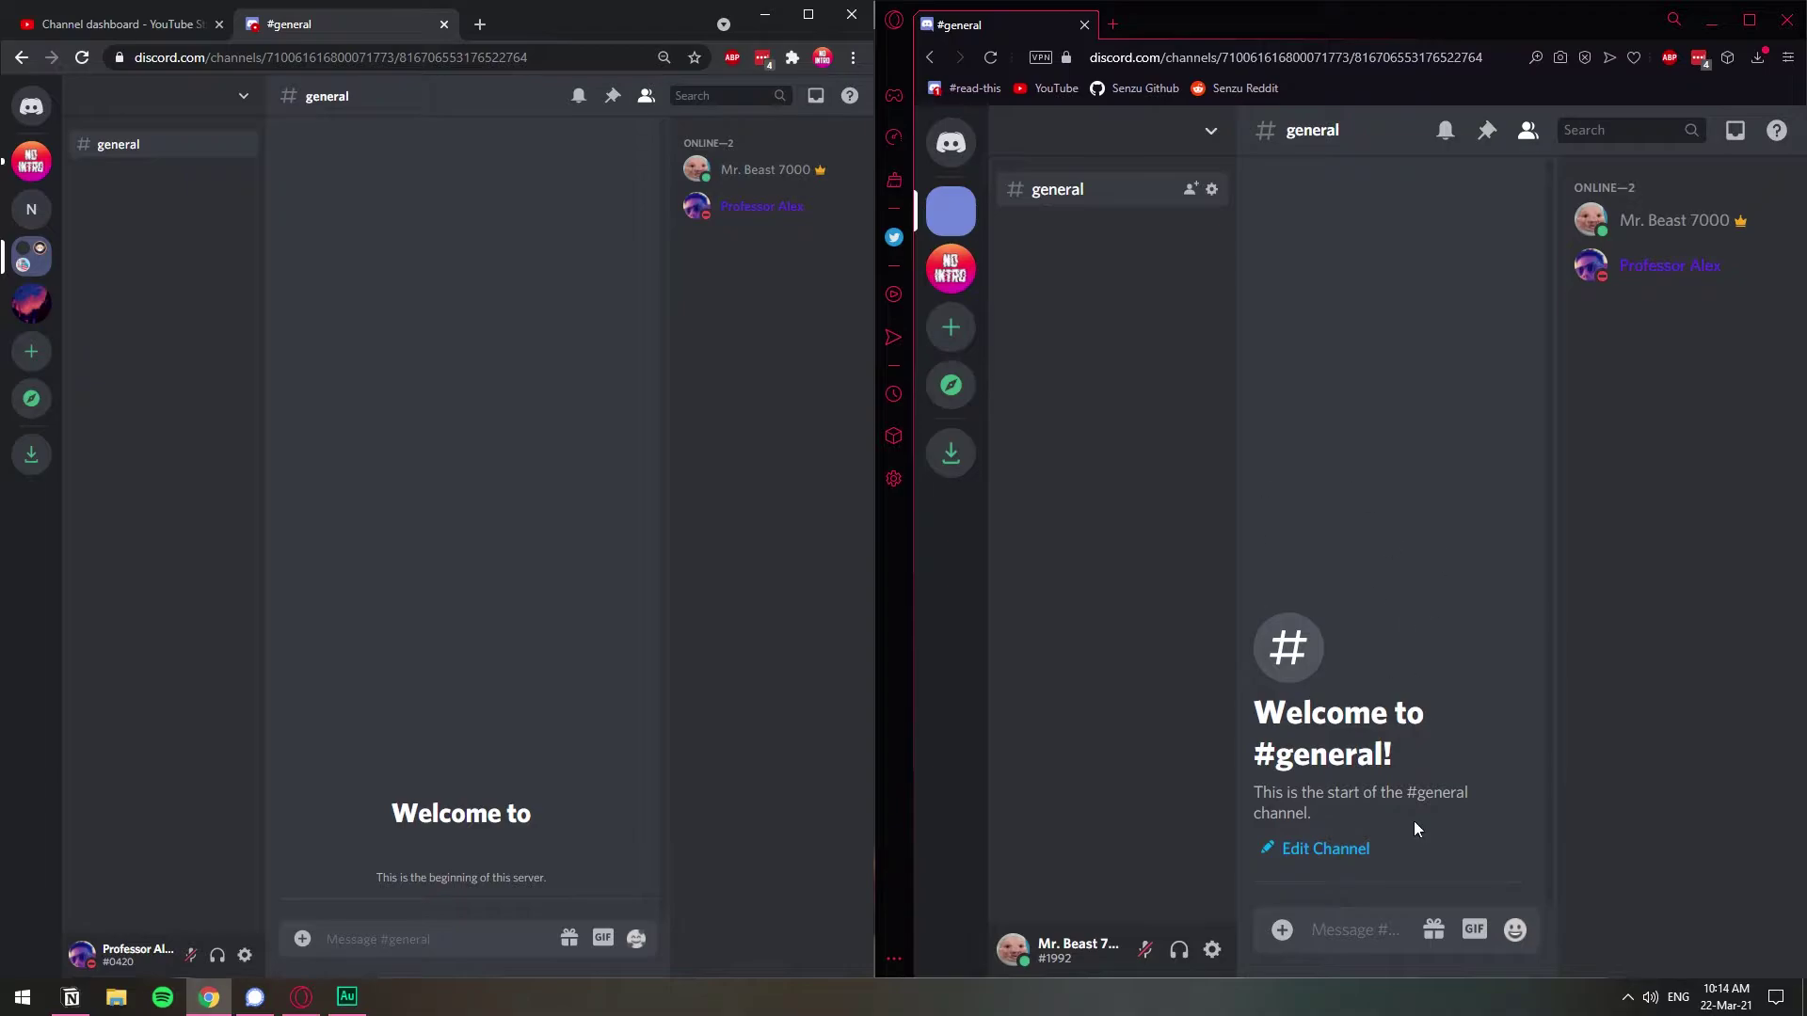
left_click(1378, 932)
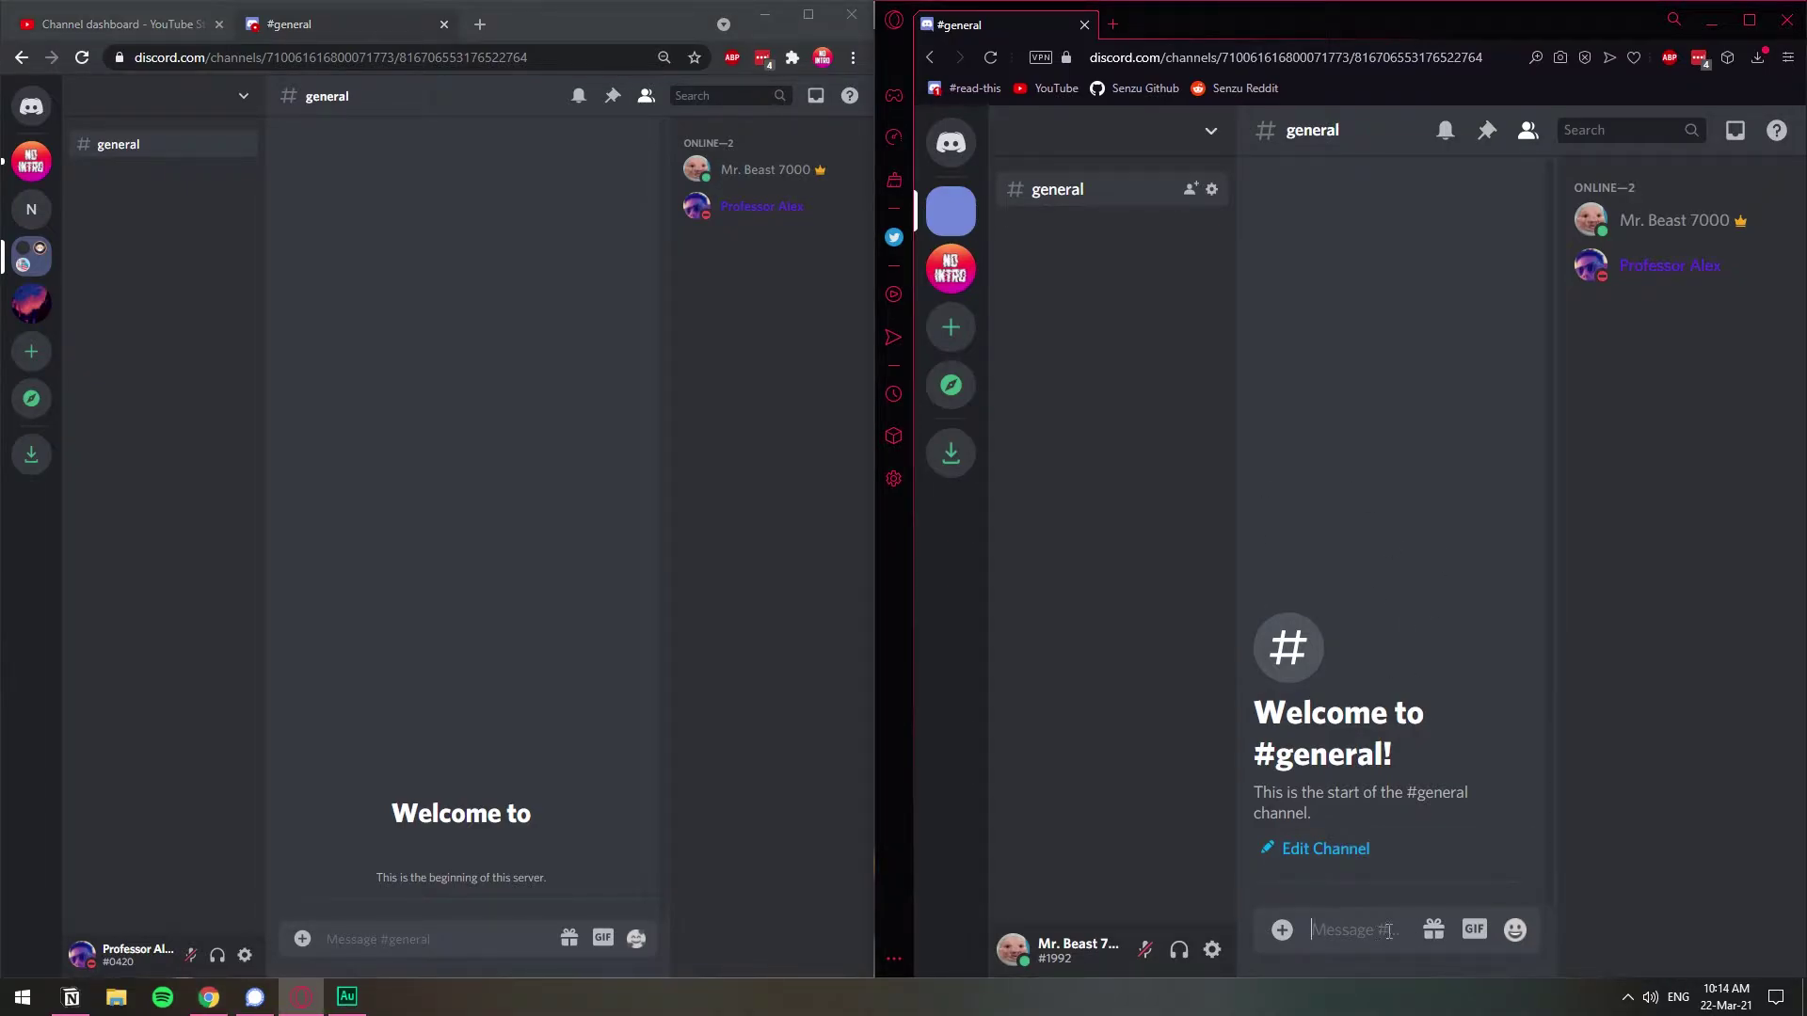
left_click(1473, 929)
scroll(1276, 725, "down", 5)
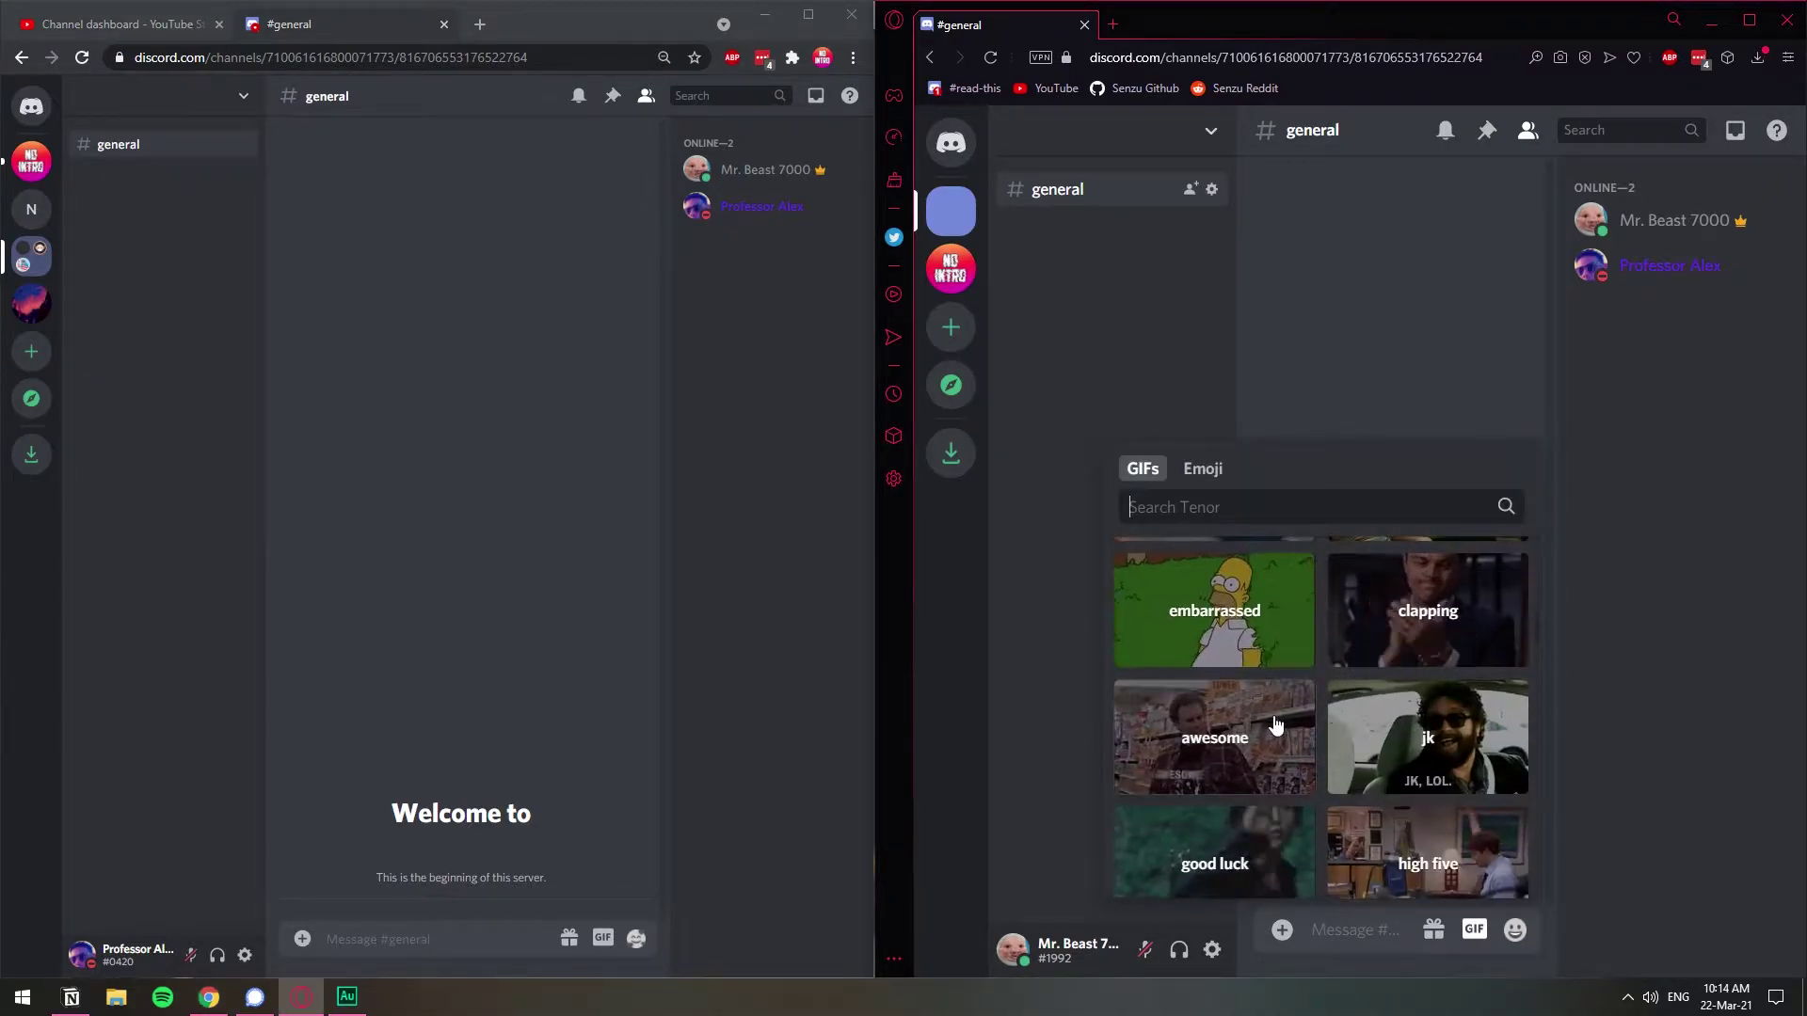
scroll(1287, 754, "down", 5)
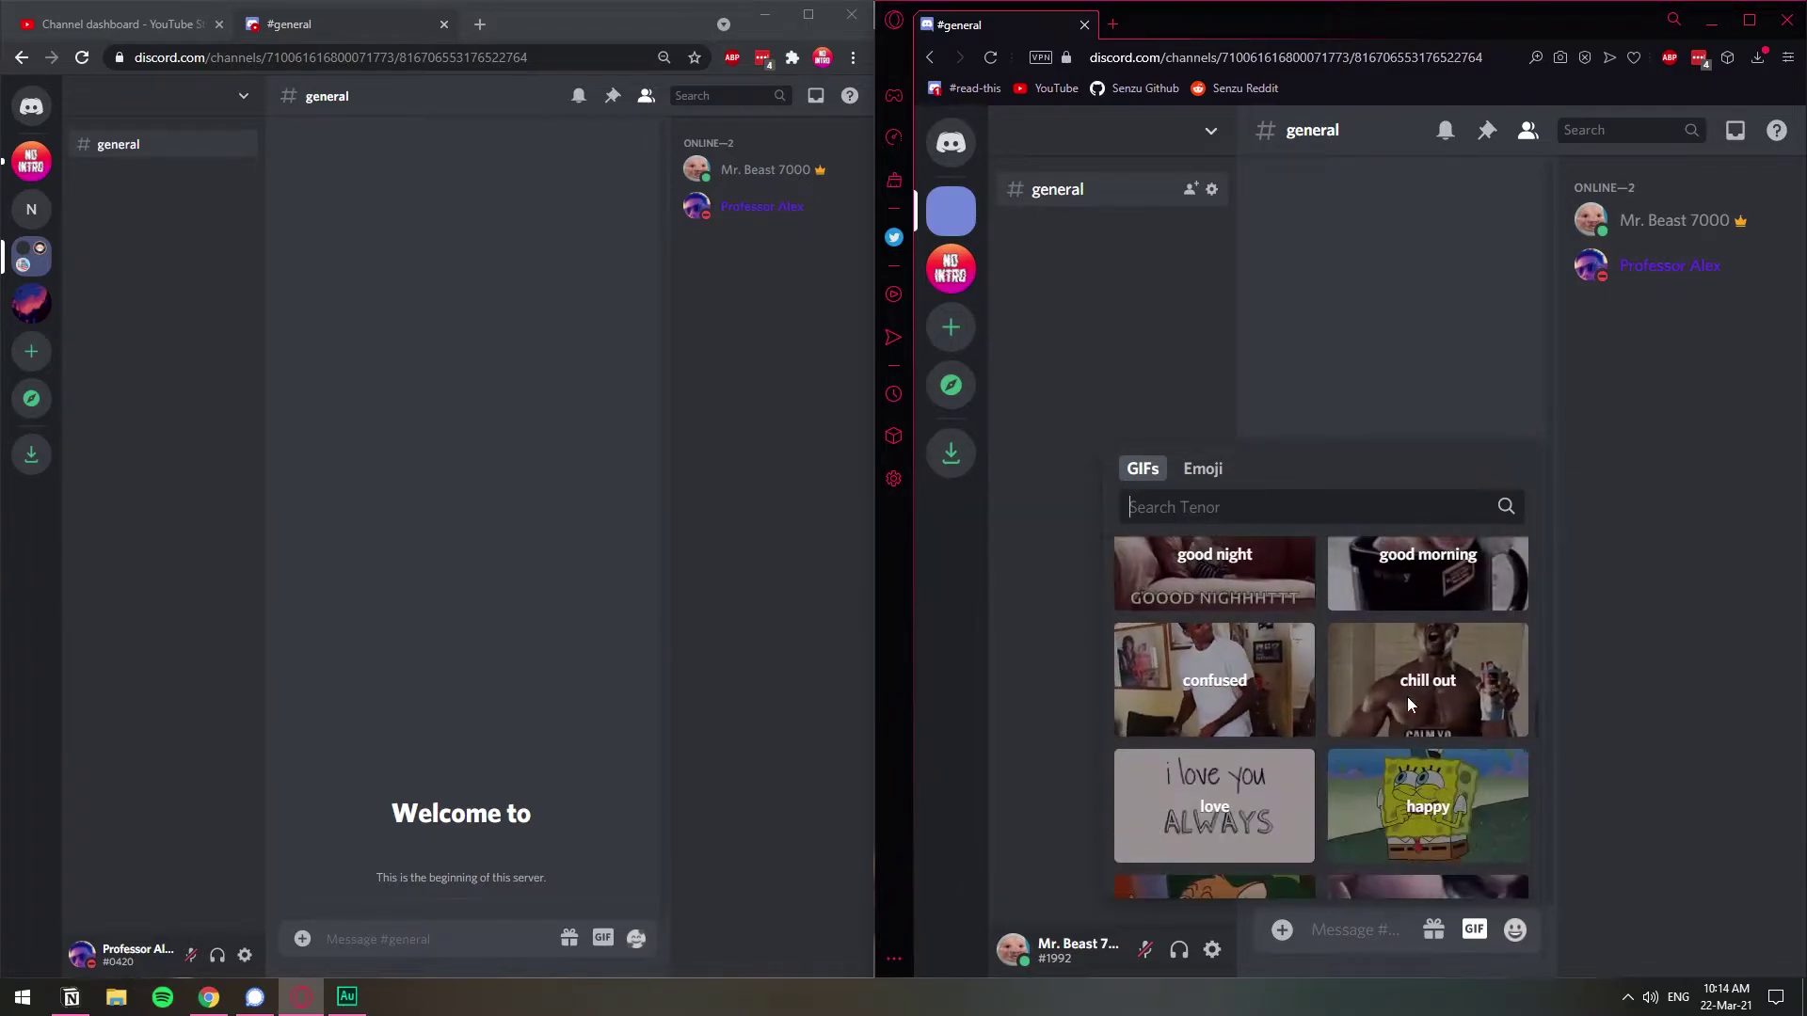
scroll(1407, 701, "down", 5)
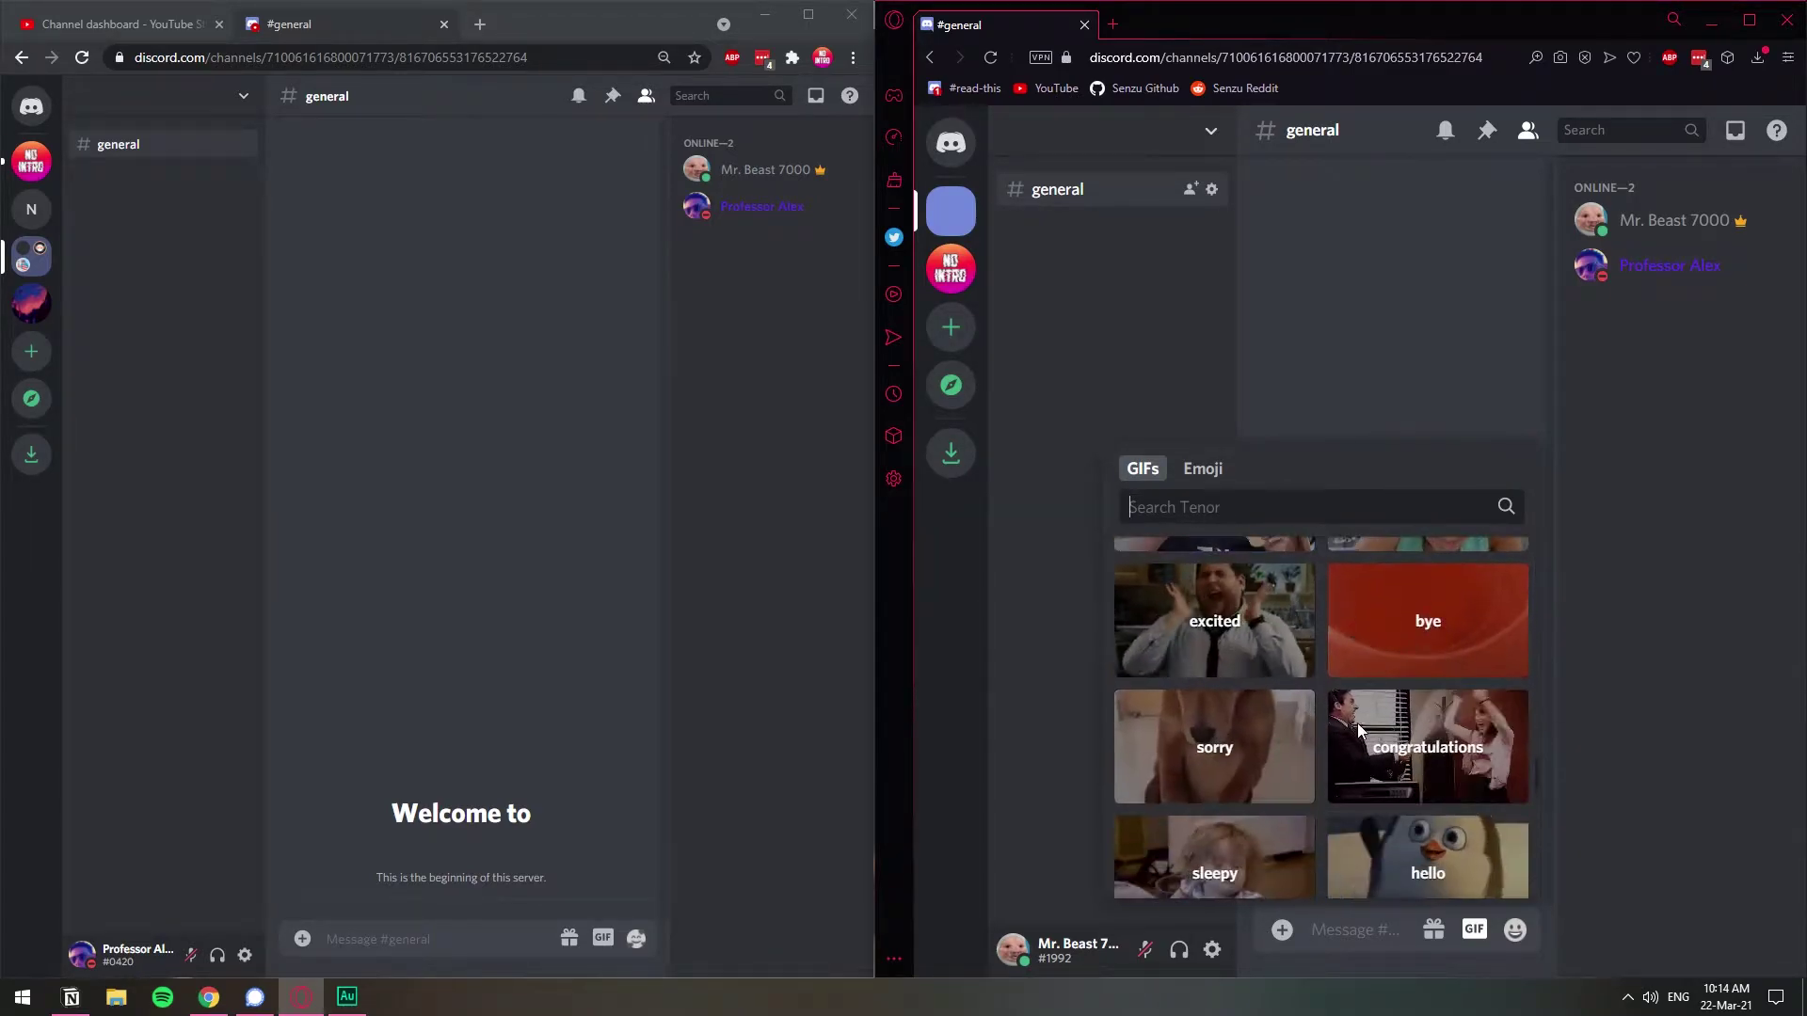
left_click(1357, 730)
left_click(1427, 885)
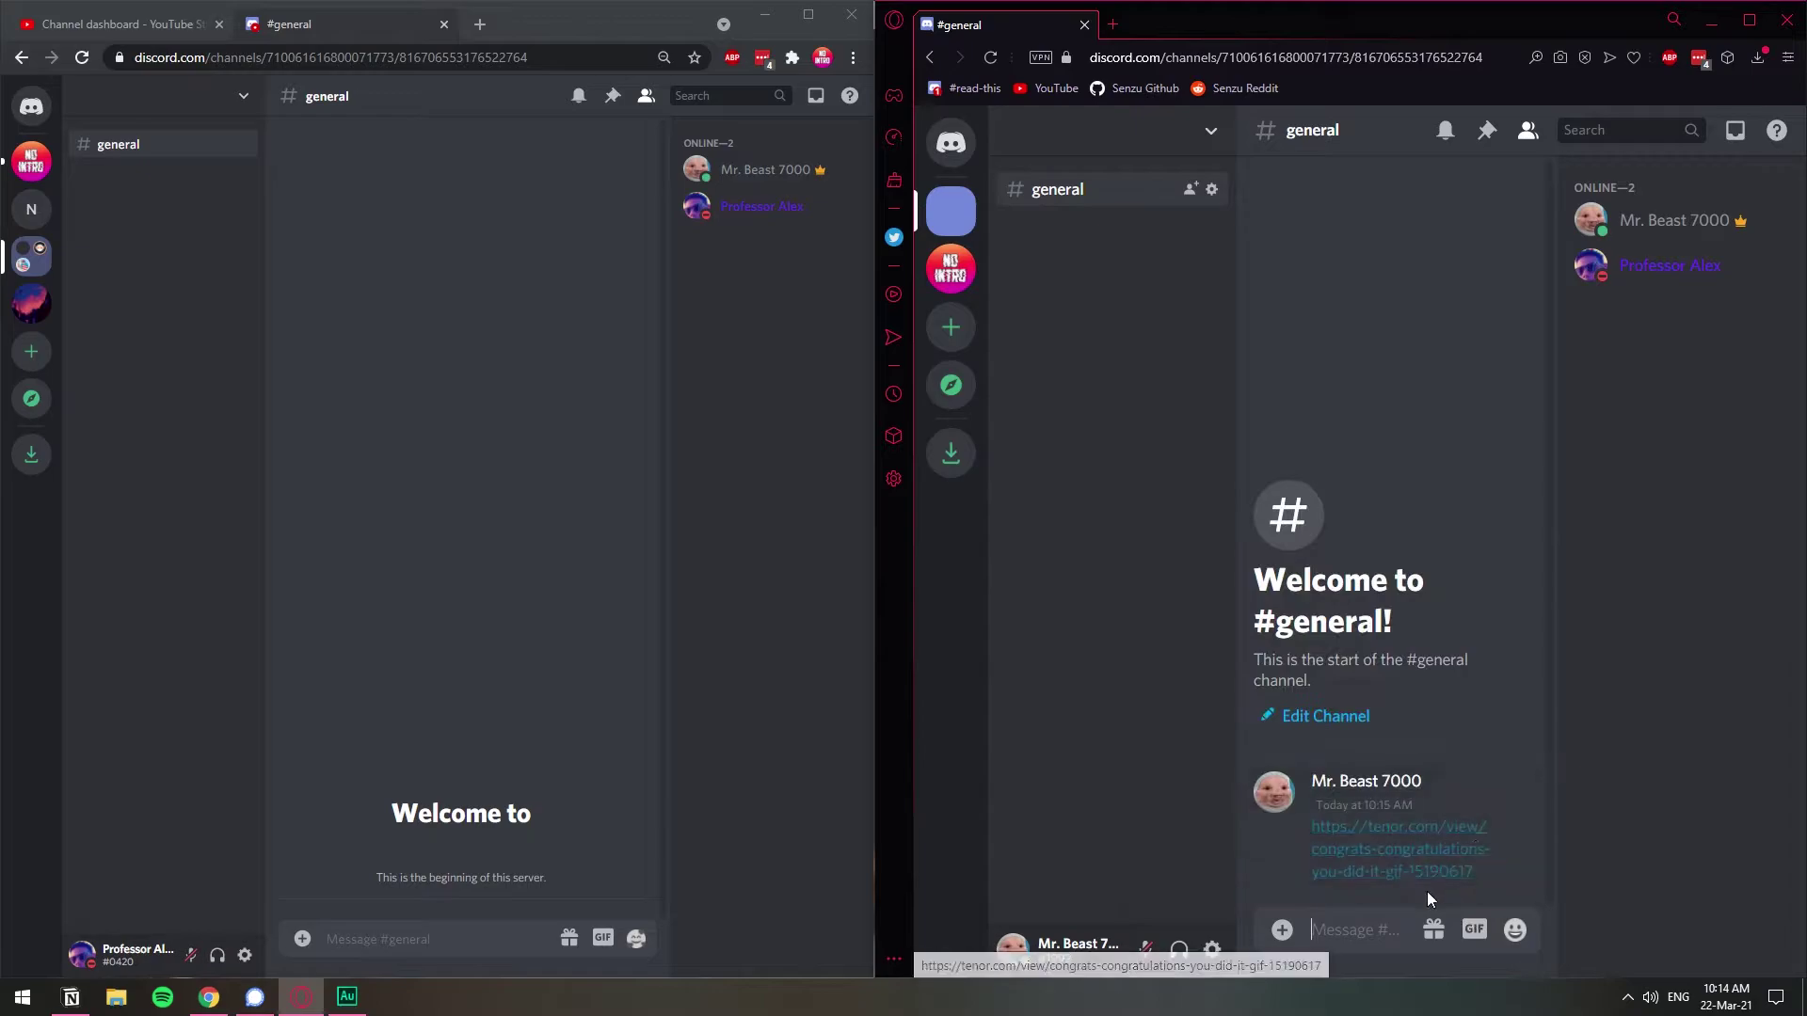
Post a high five GIF to #general
left_click(1473, 929)
scroll(1457, 743, "down", 3)
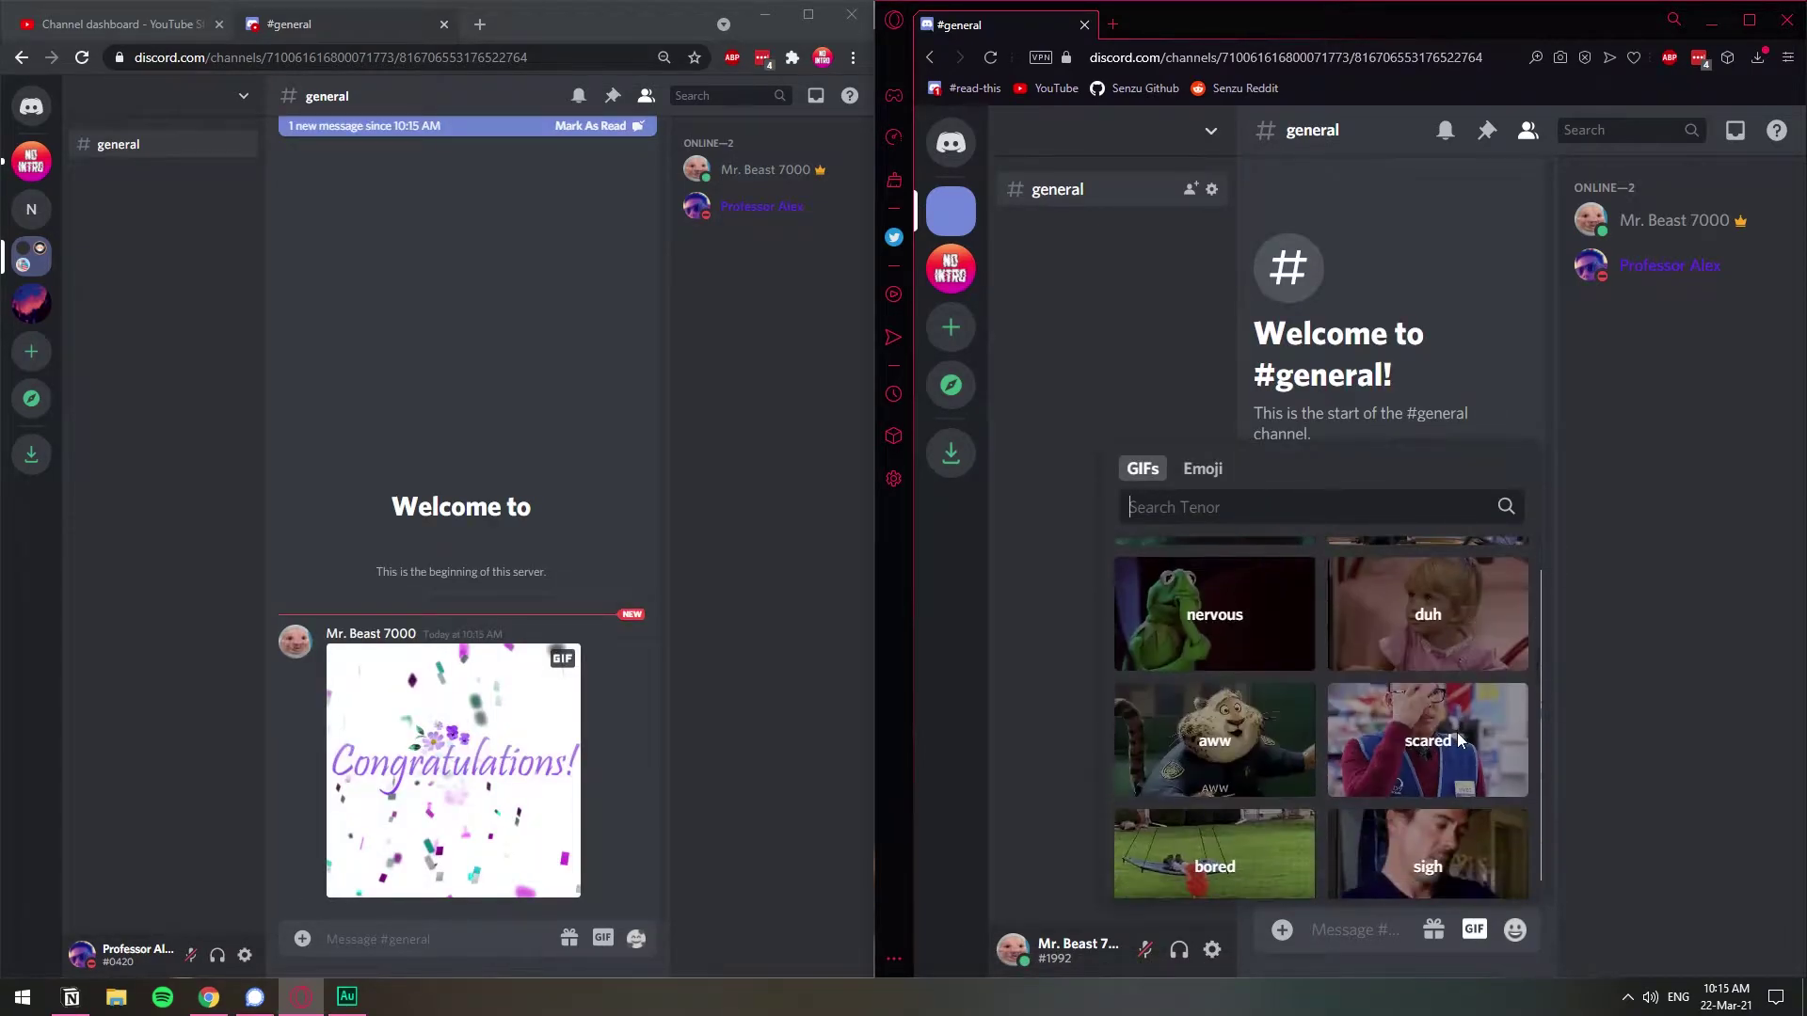
scroll(1459, 741, "up", 2)
left_click(1449, 720)
left_click(1460, 805)
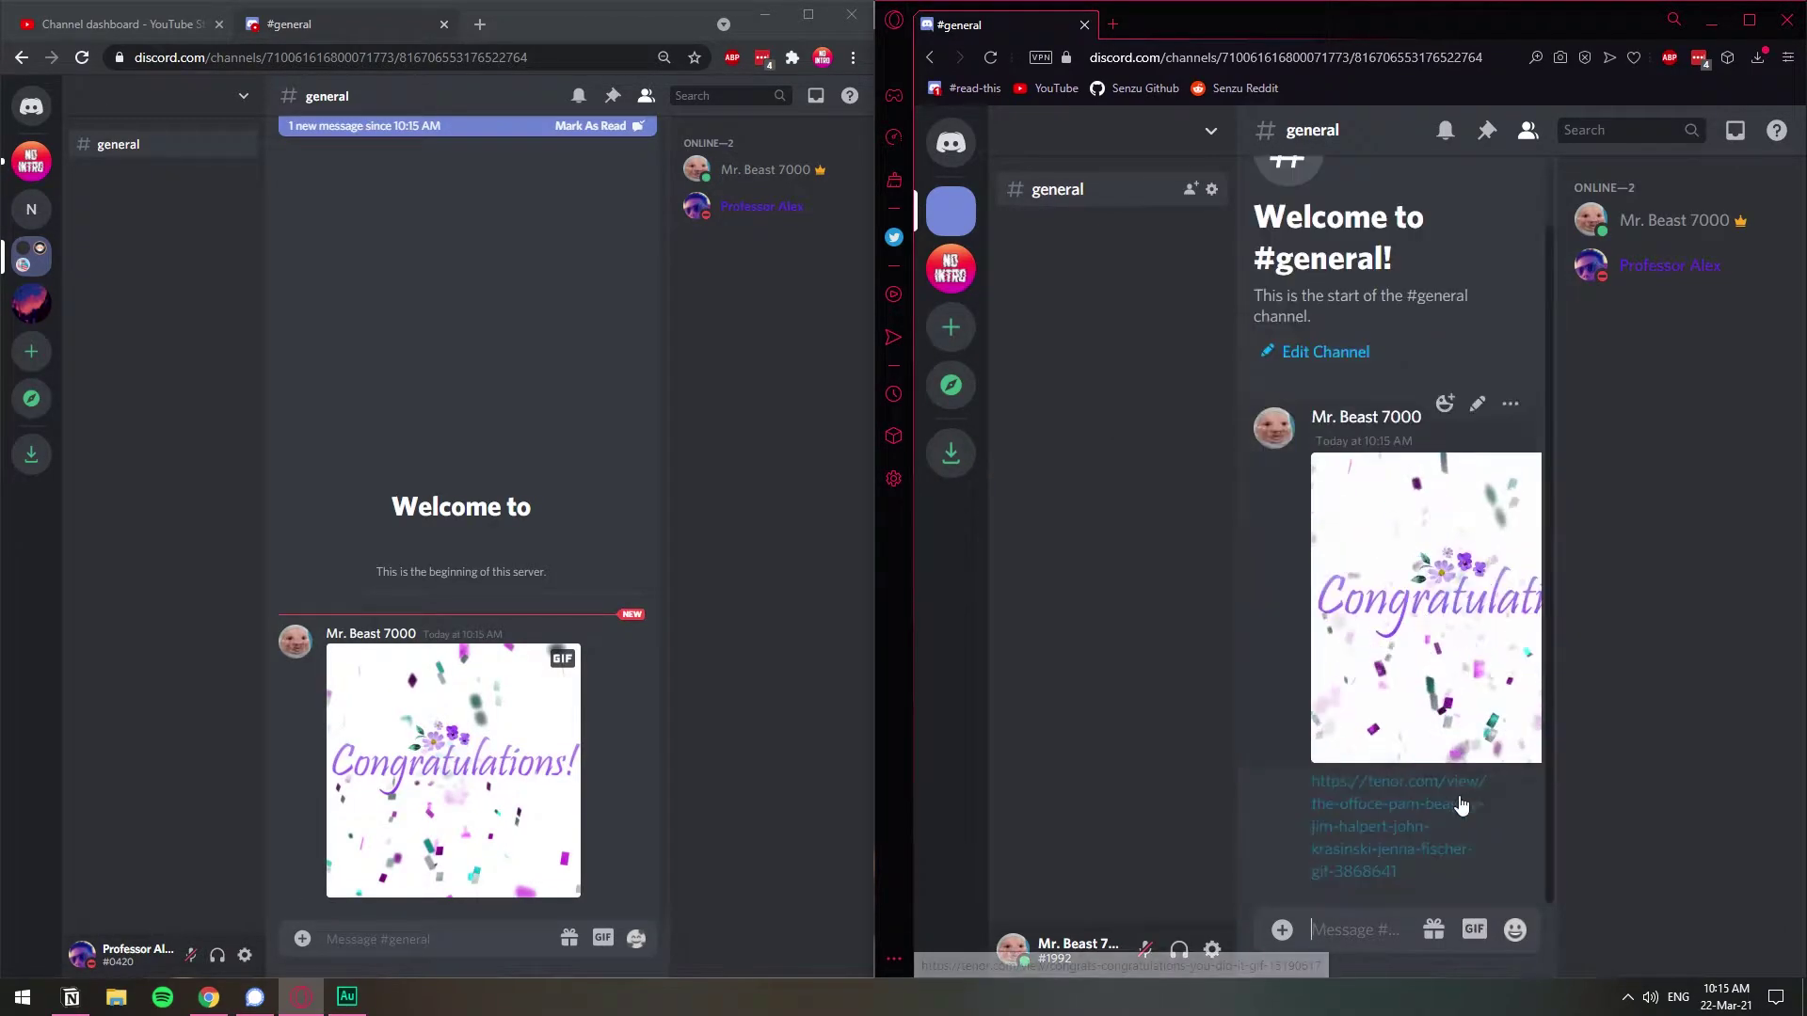
Delete the congratulations GIF message and preview the remaining GIF
left_click(1510, 271)
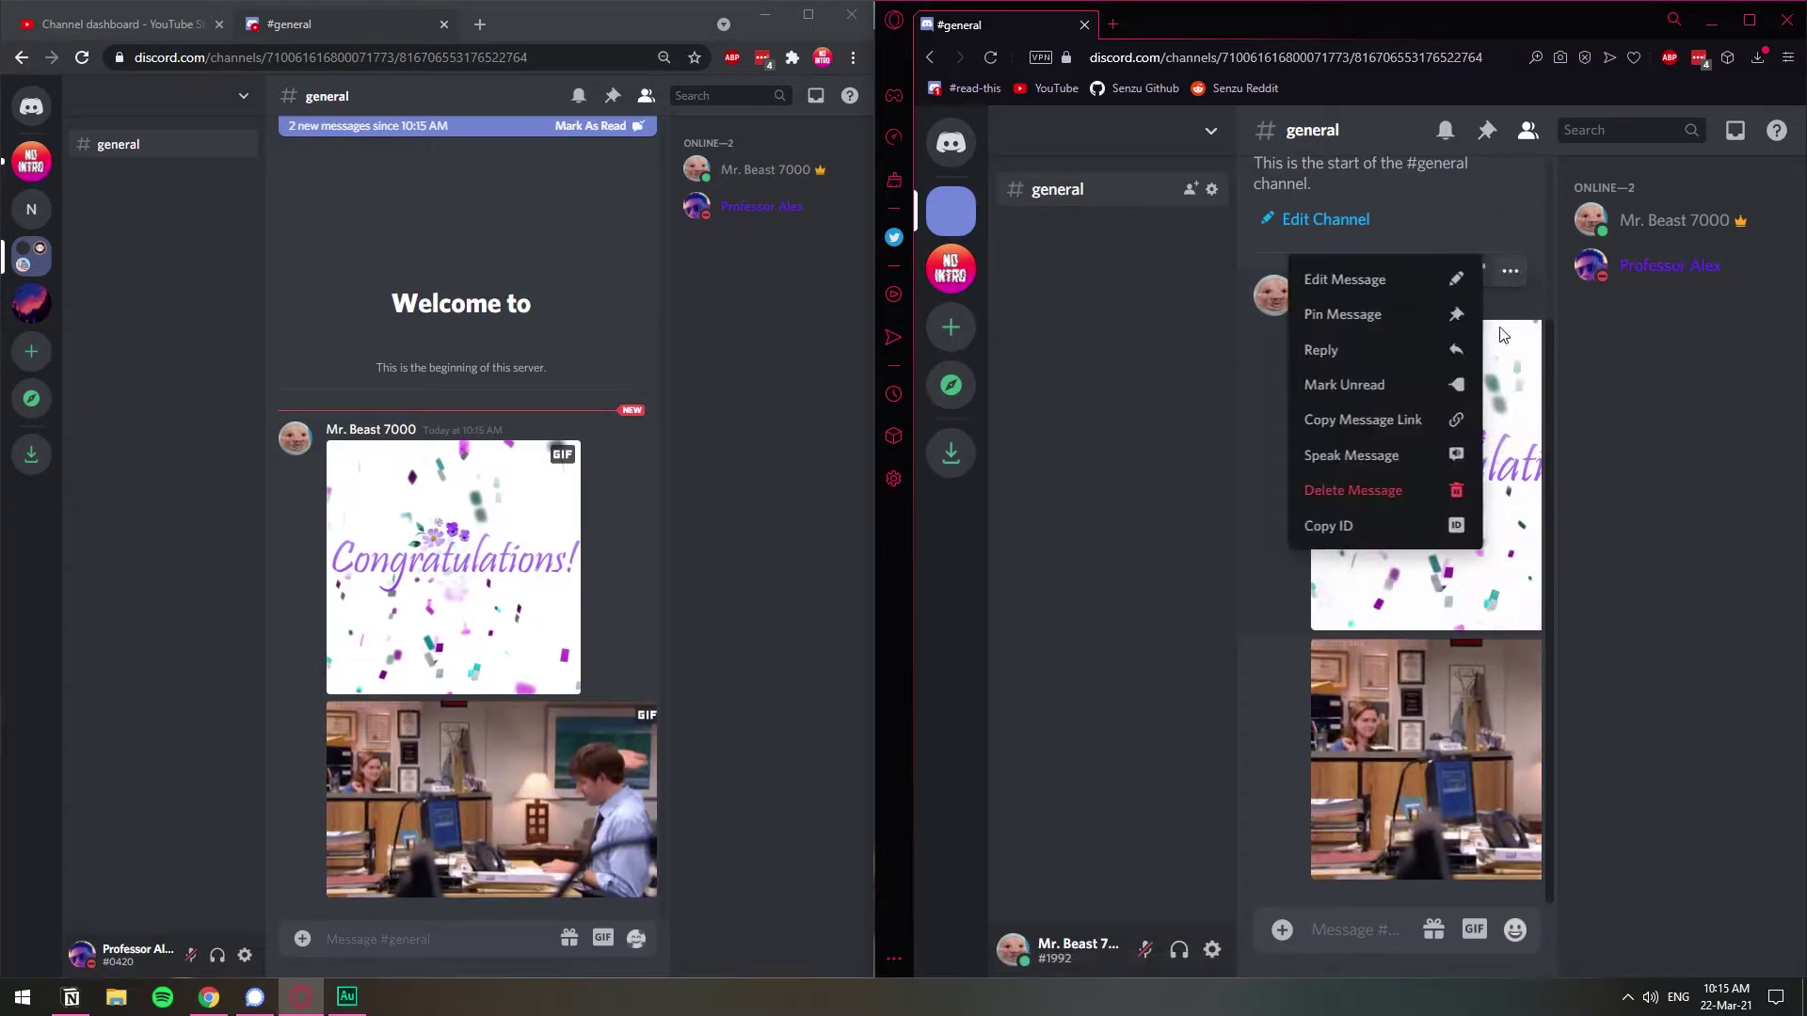
left_click(1412, 491)
left_click(1532, 781)
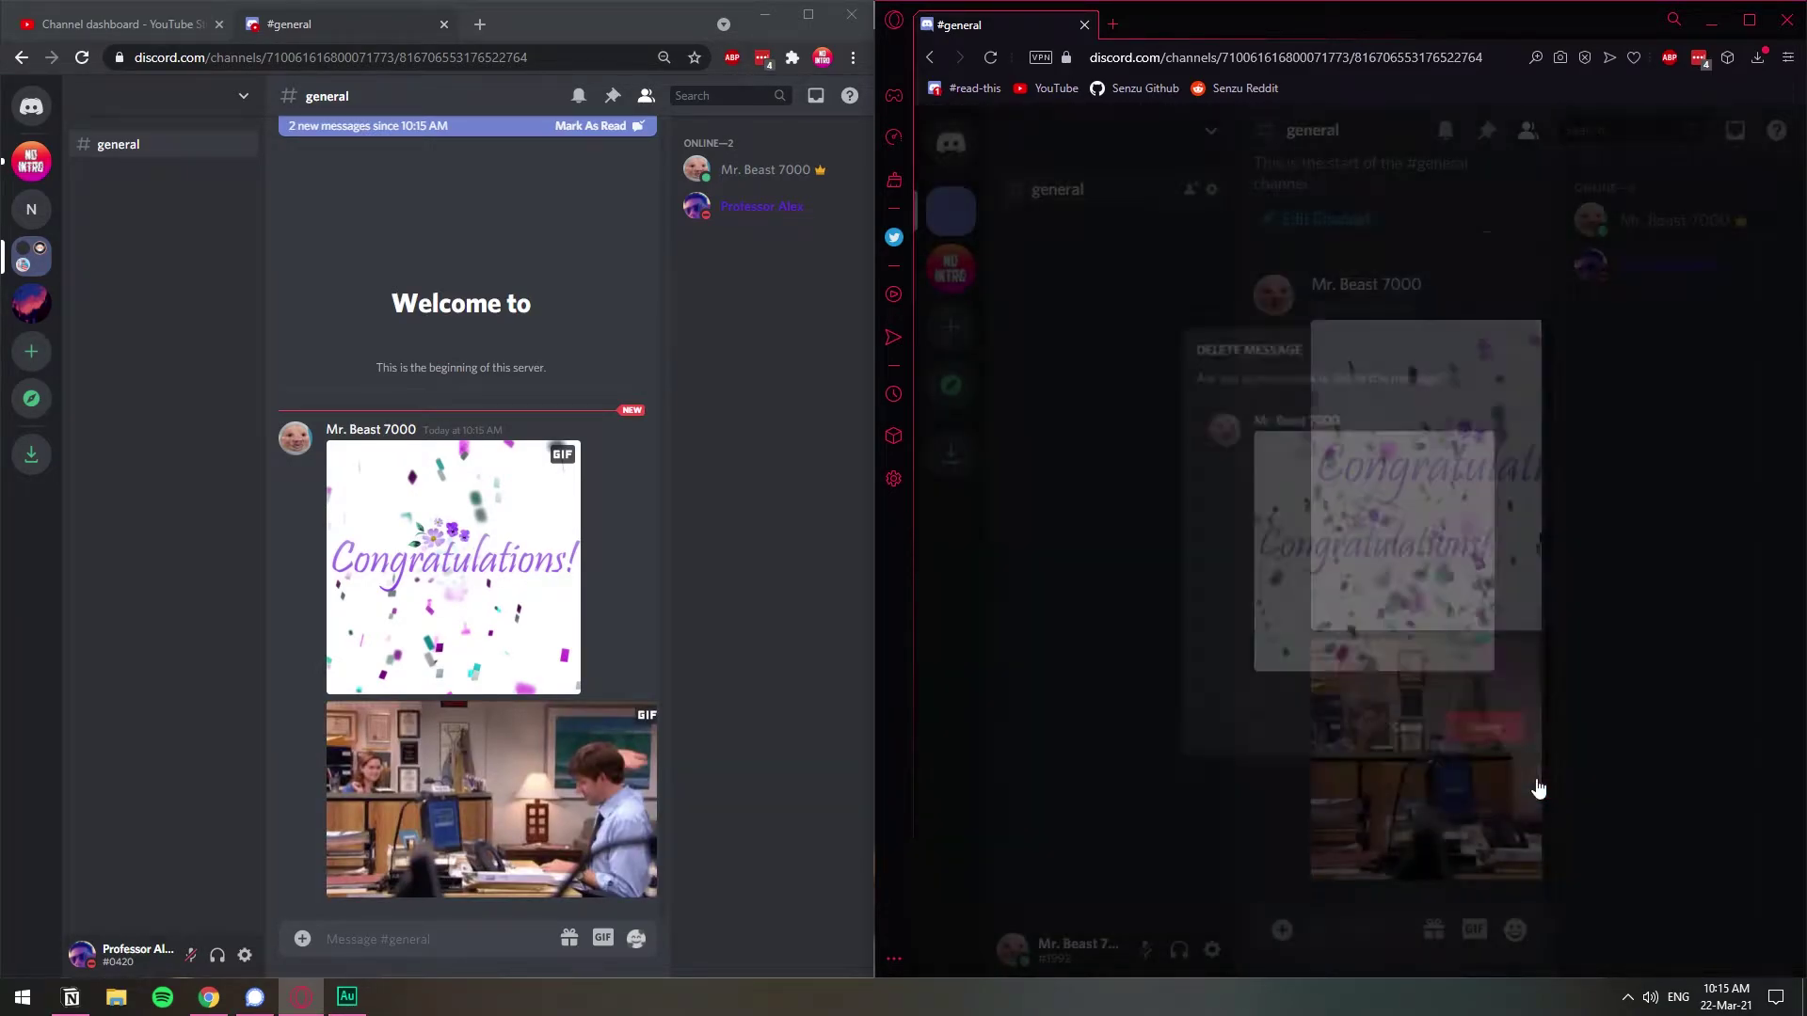
left_click(450, 821)
left_click(473, 719)
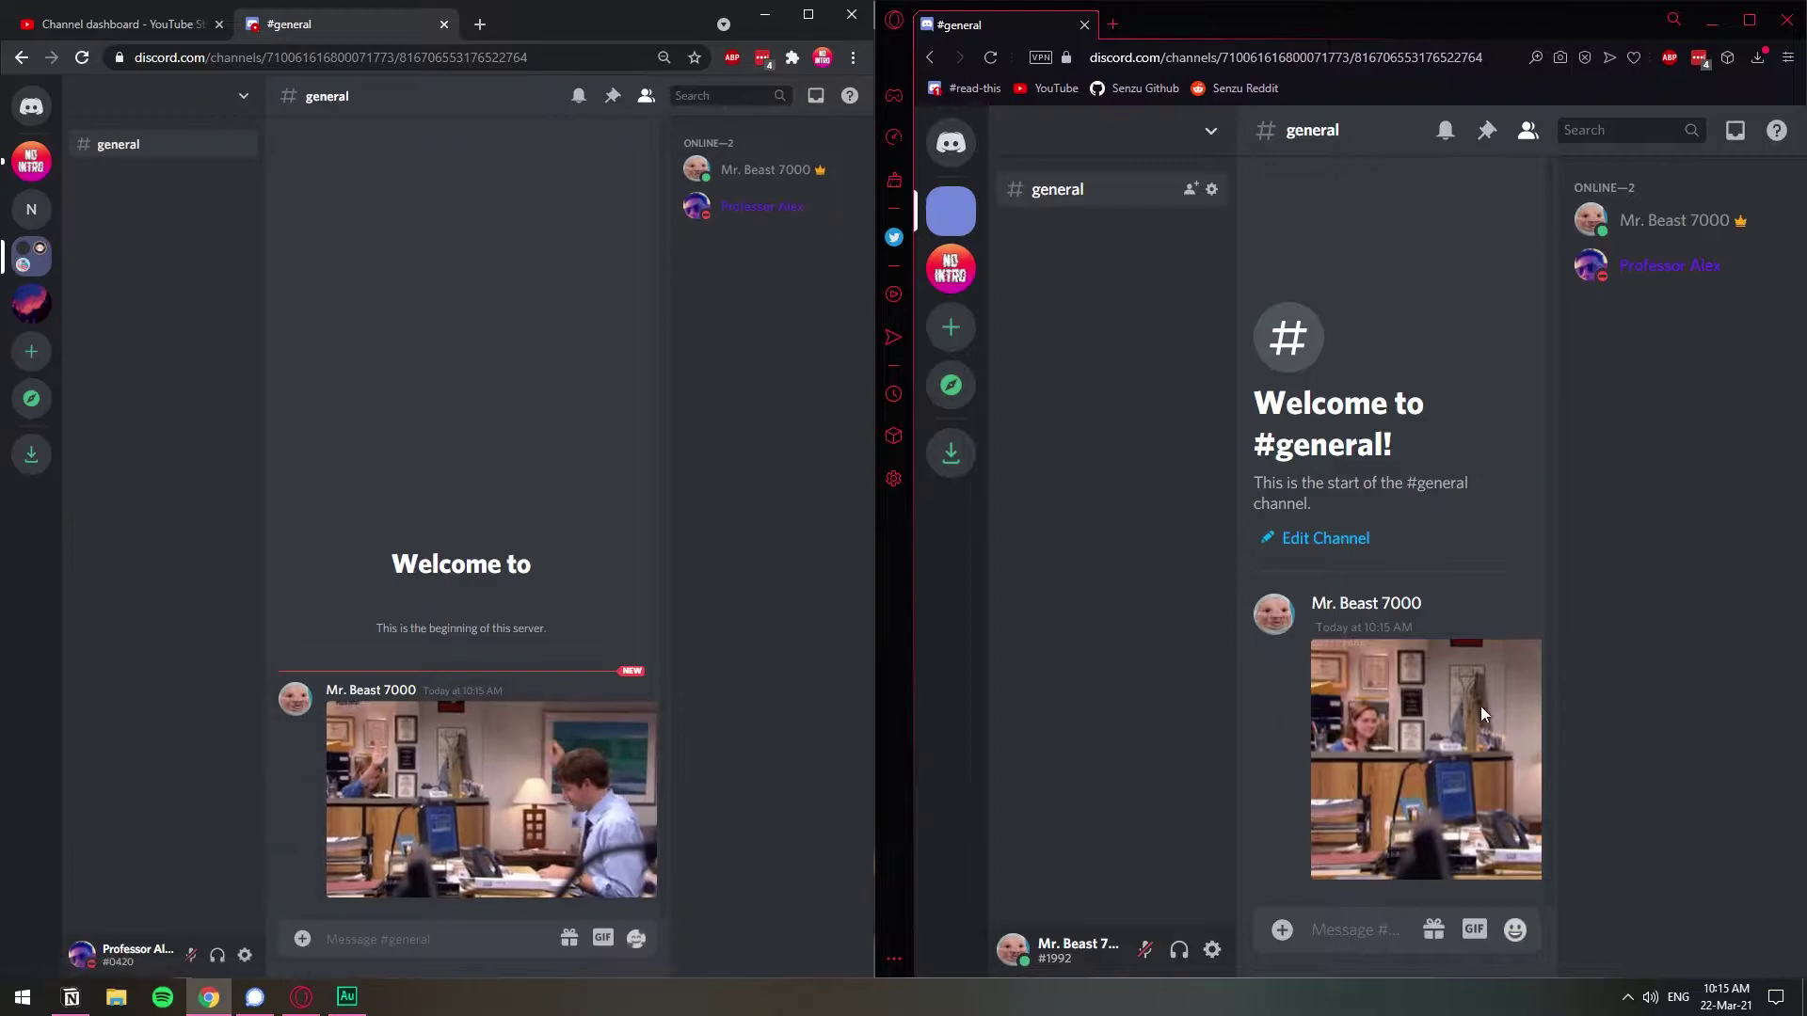
Send 'vhbnghhn' to #general from the second account
left_click(413, 941)
type("vhbn")
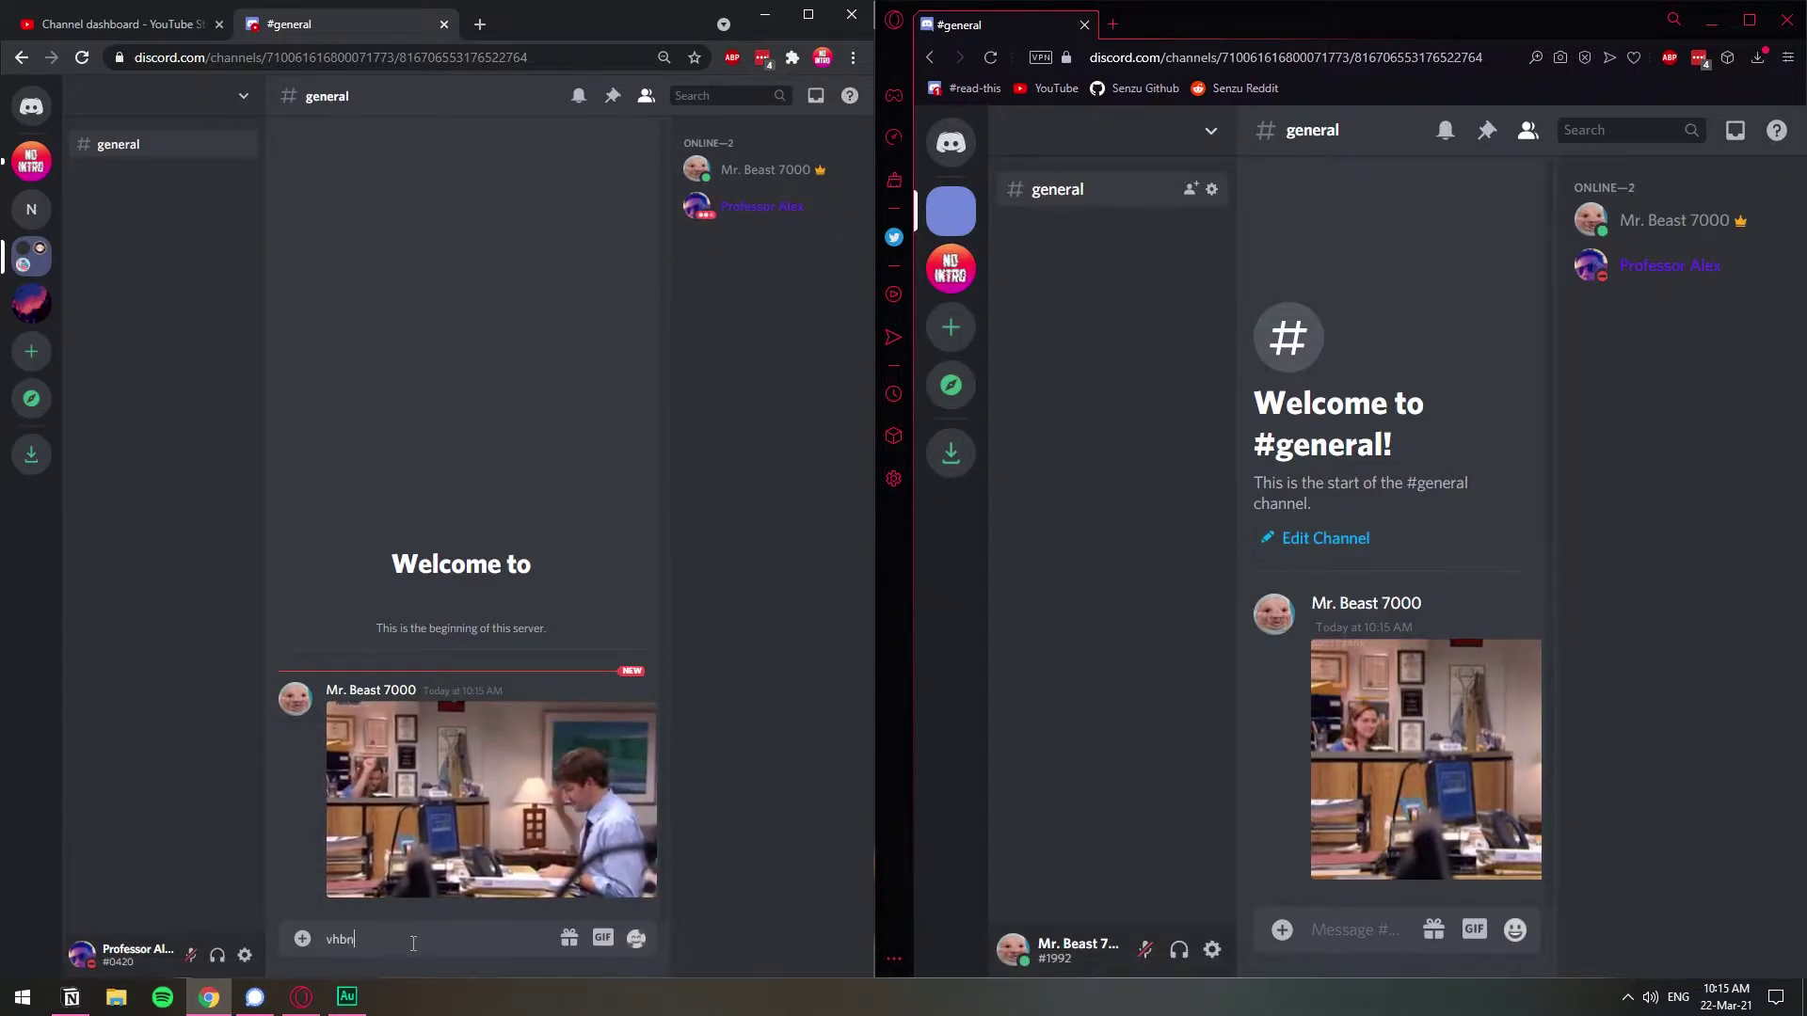
type("ghhn")
key("Return")
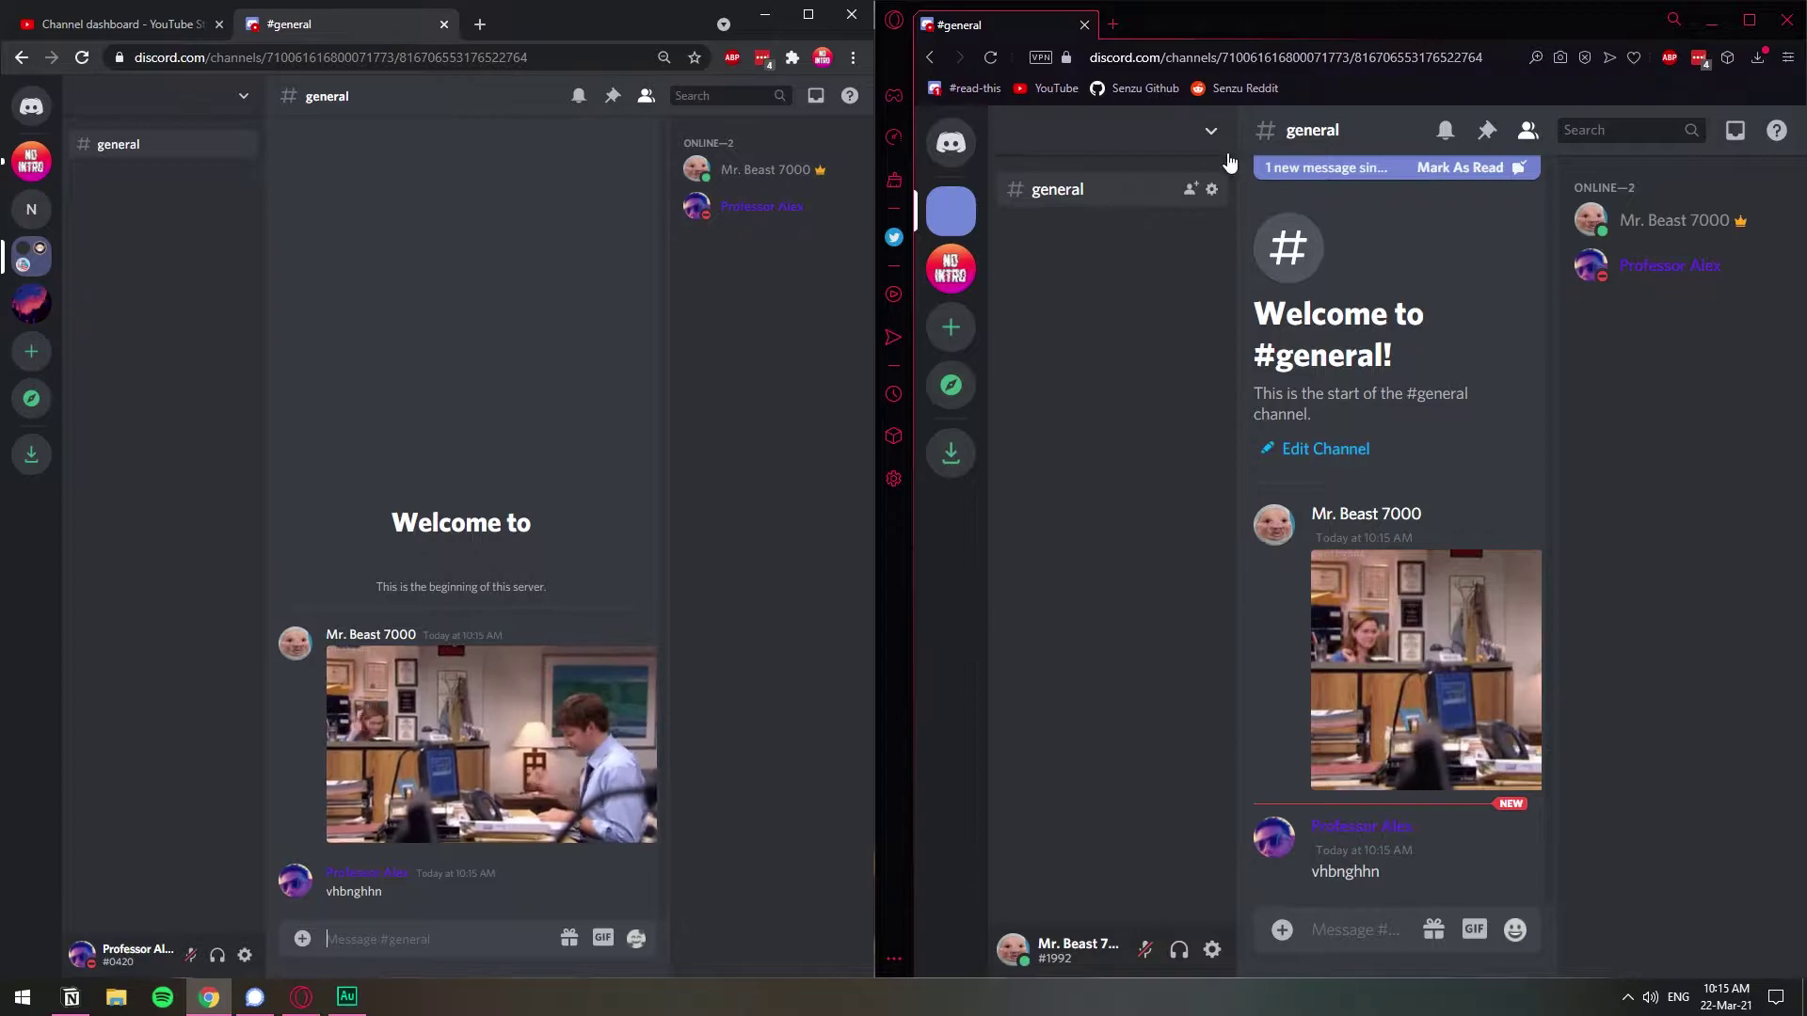
Open the Permissions page of the #general channel settings
right_click(1085, 217)
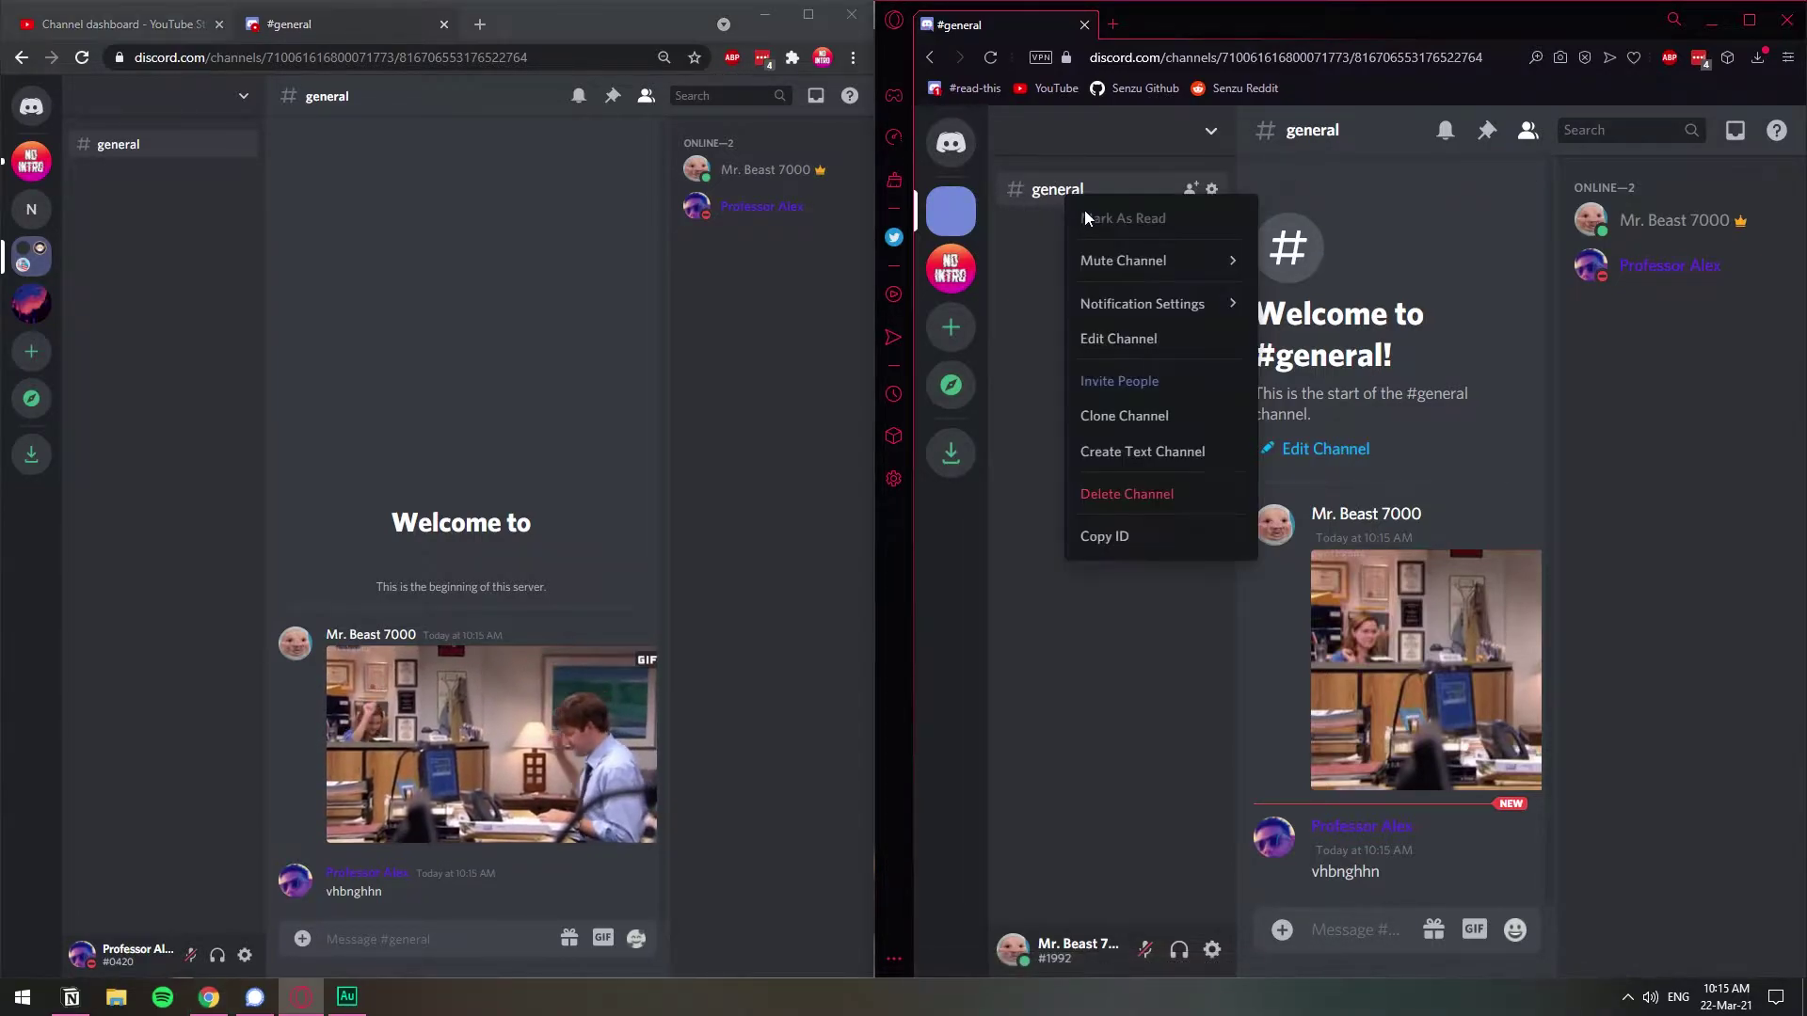
mouse_move(1098, 264)
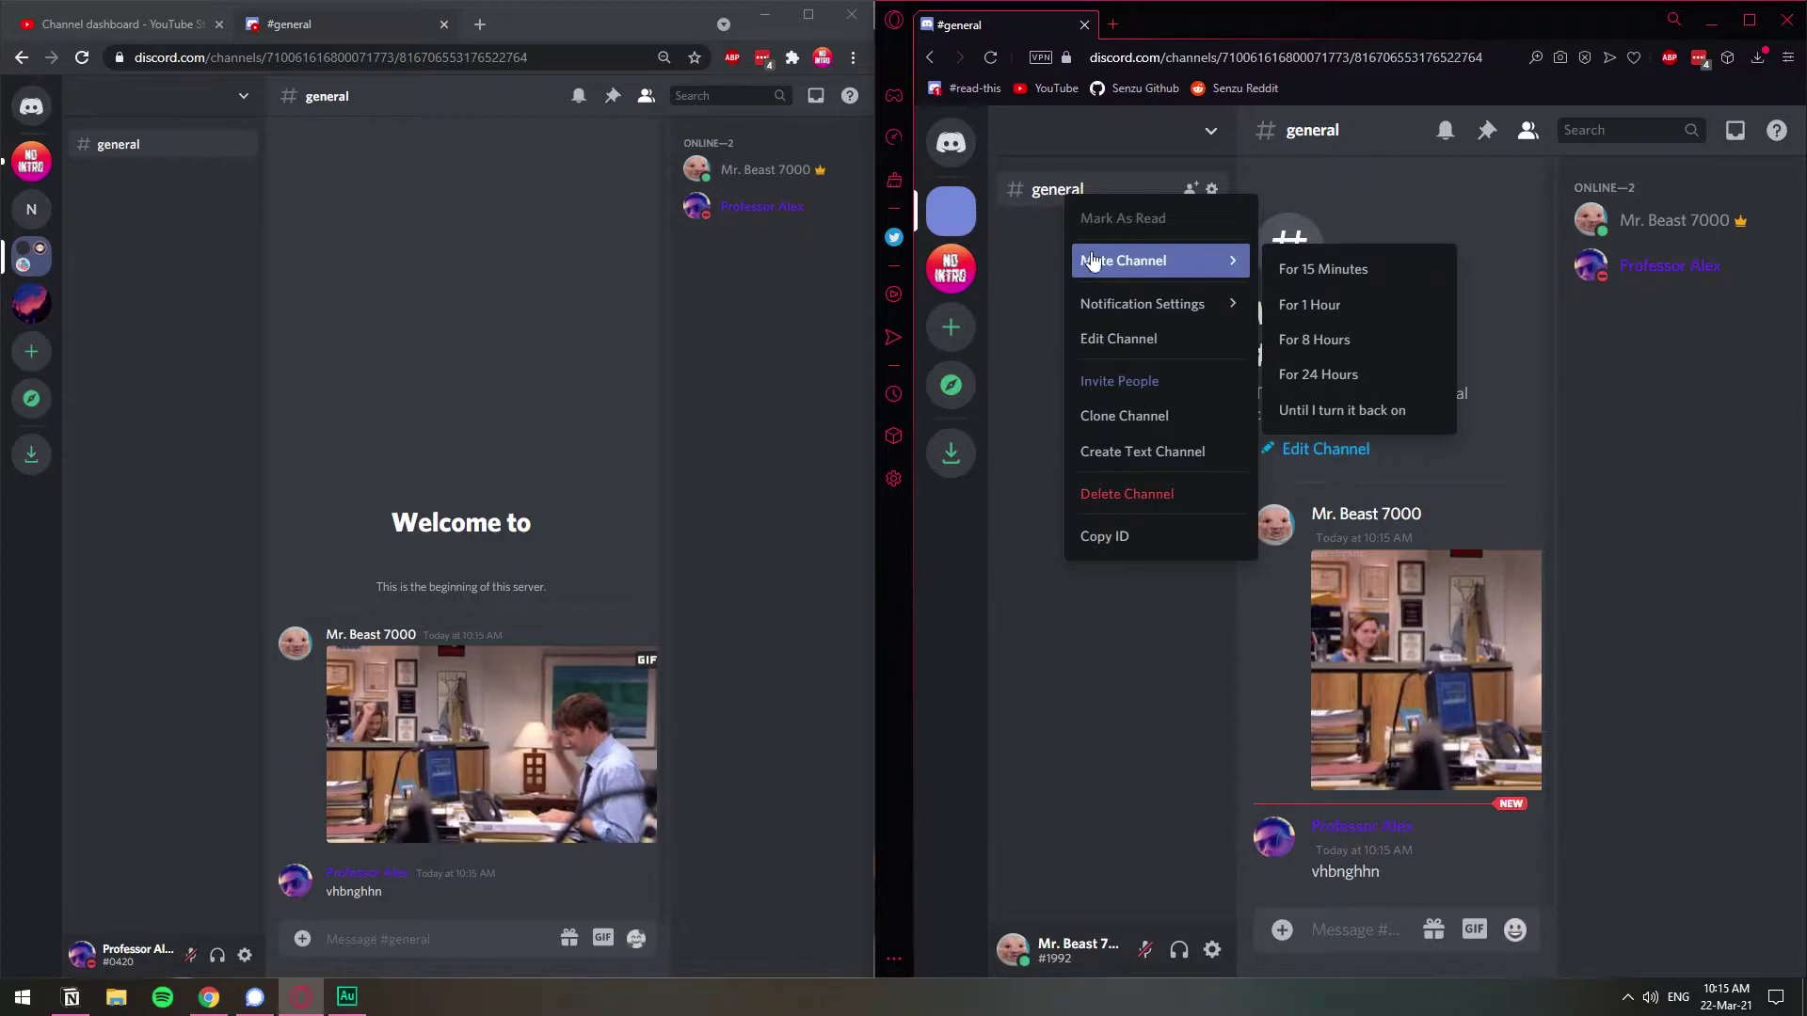
left_click(1119, 340)
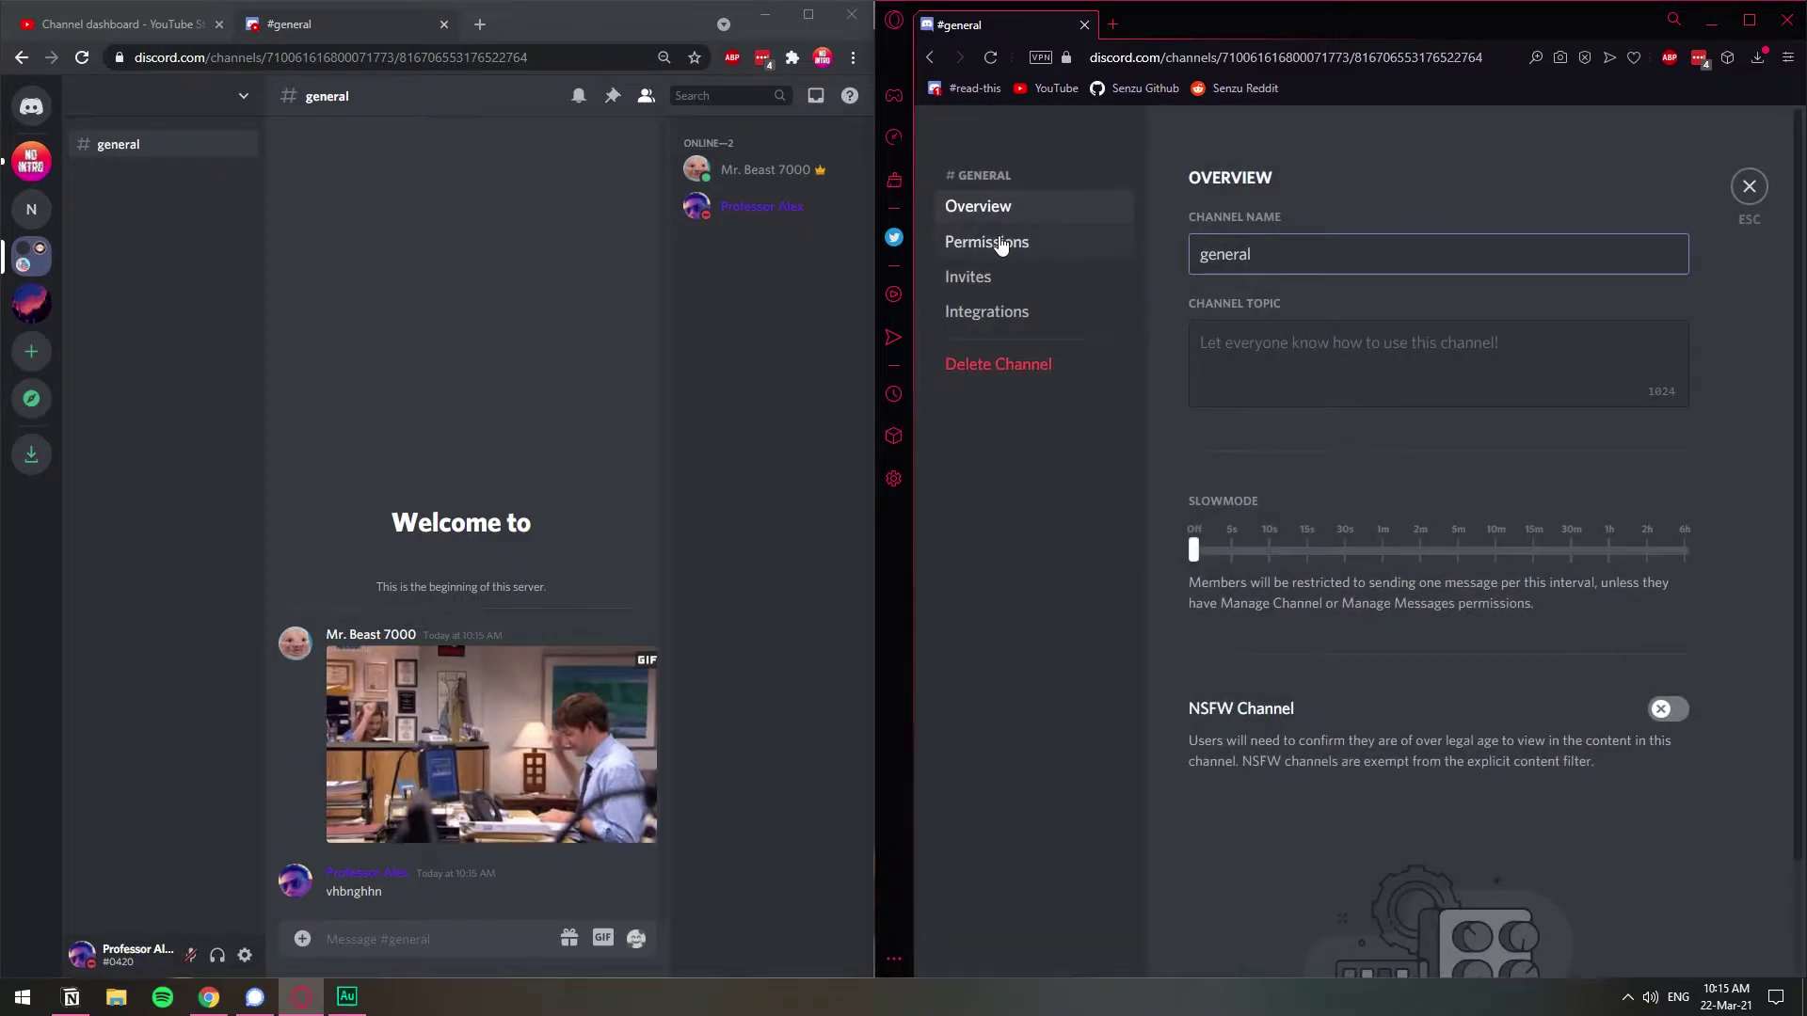
left_click(1002, 244)
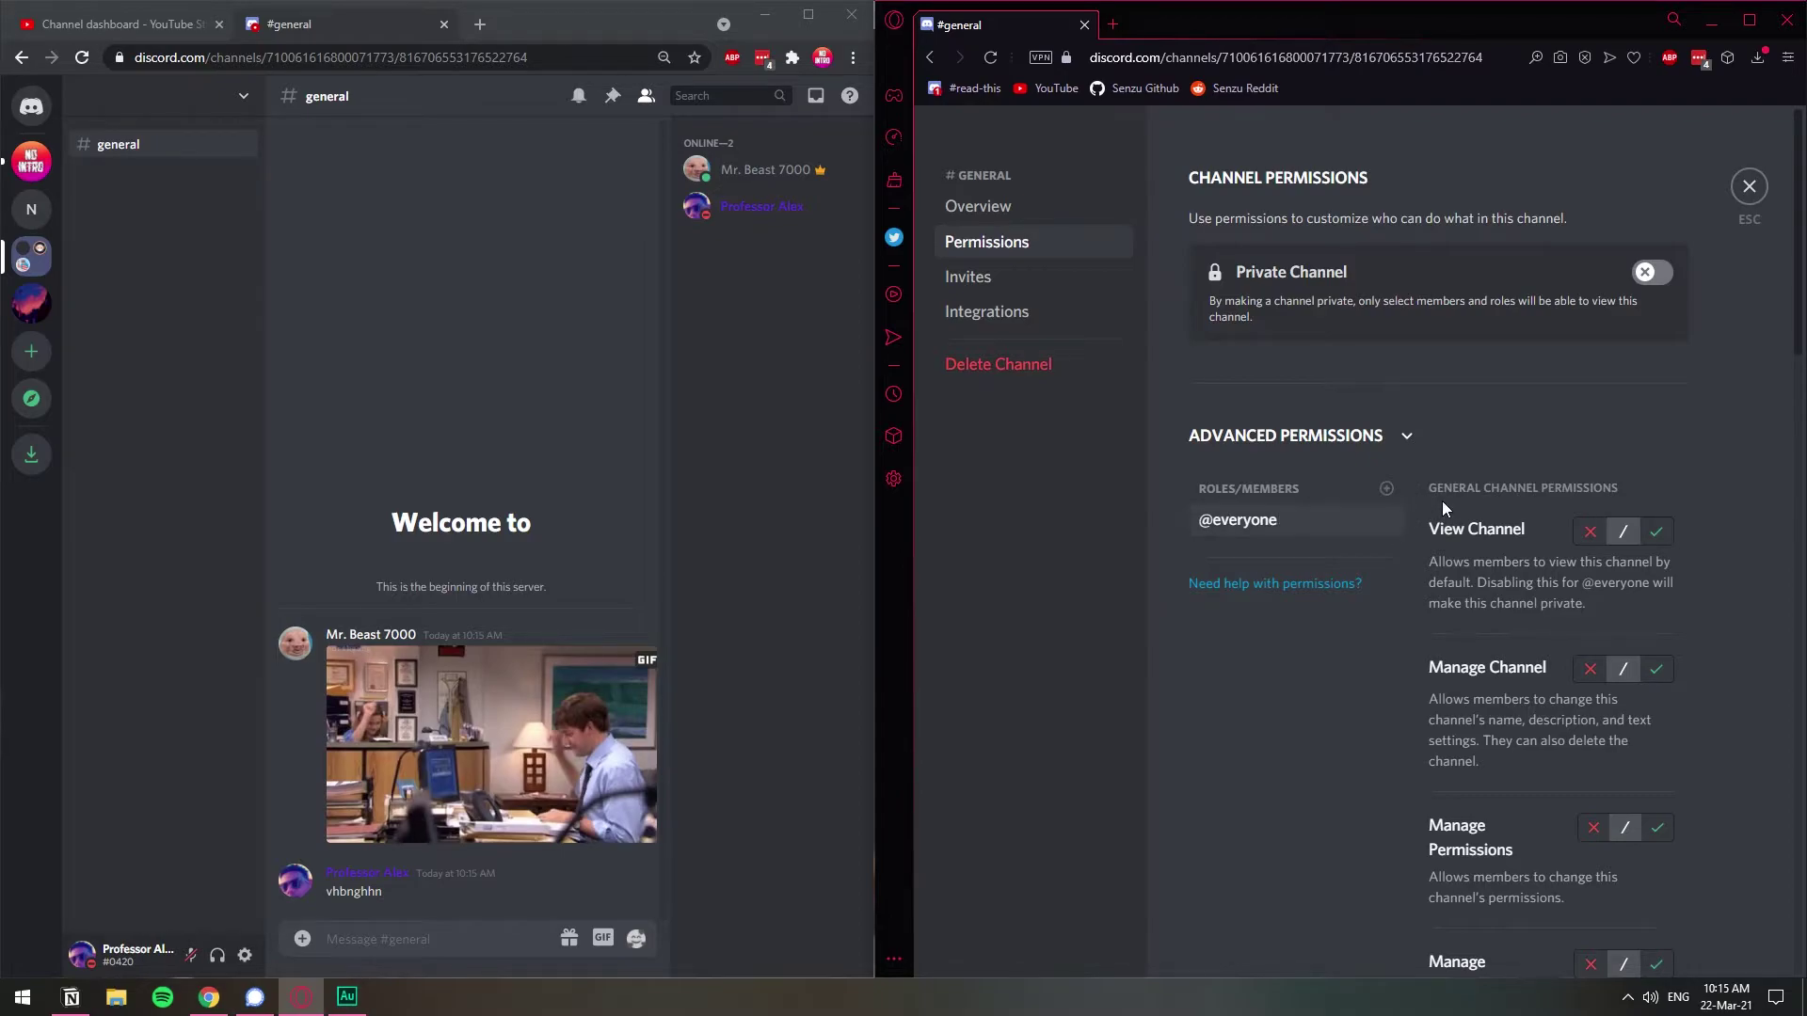
Deny Read Message History for #general and save the change
scroll(1446, 504, "down", 5)
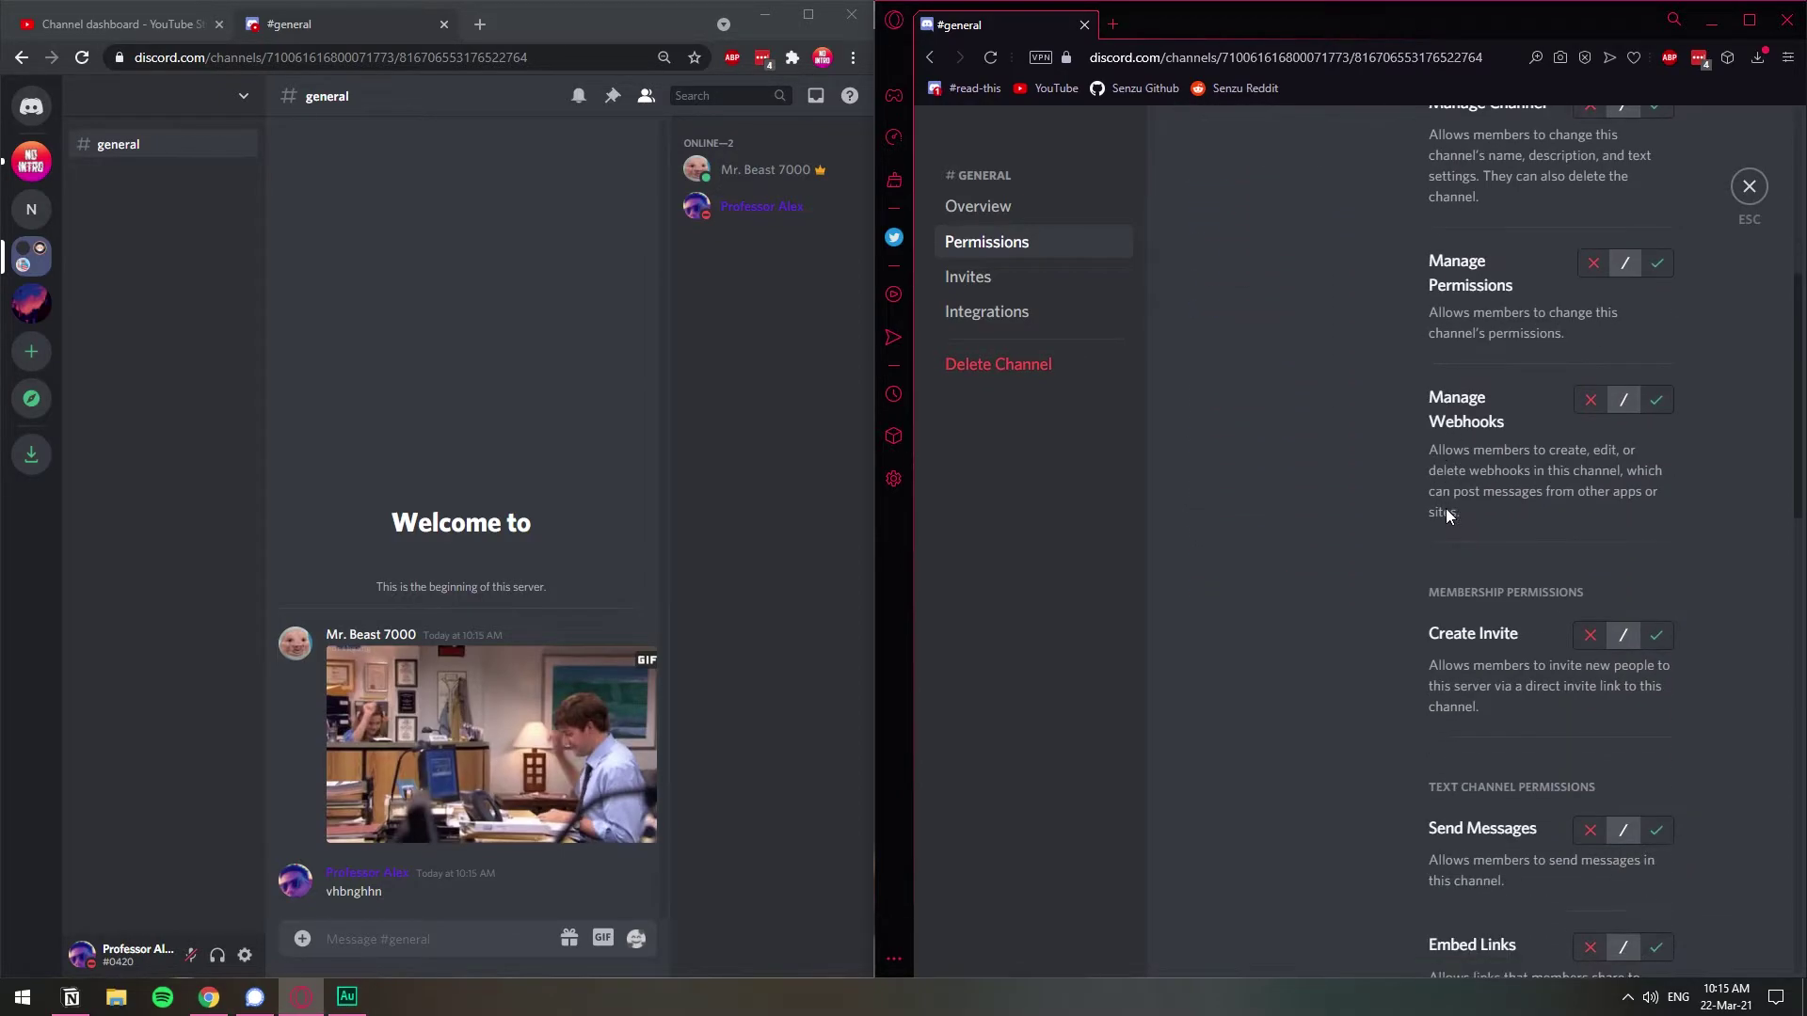
scroll(1447, 514, "down", 5)
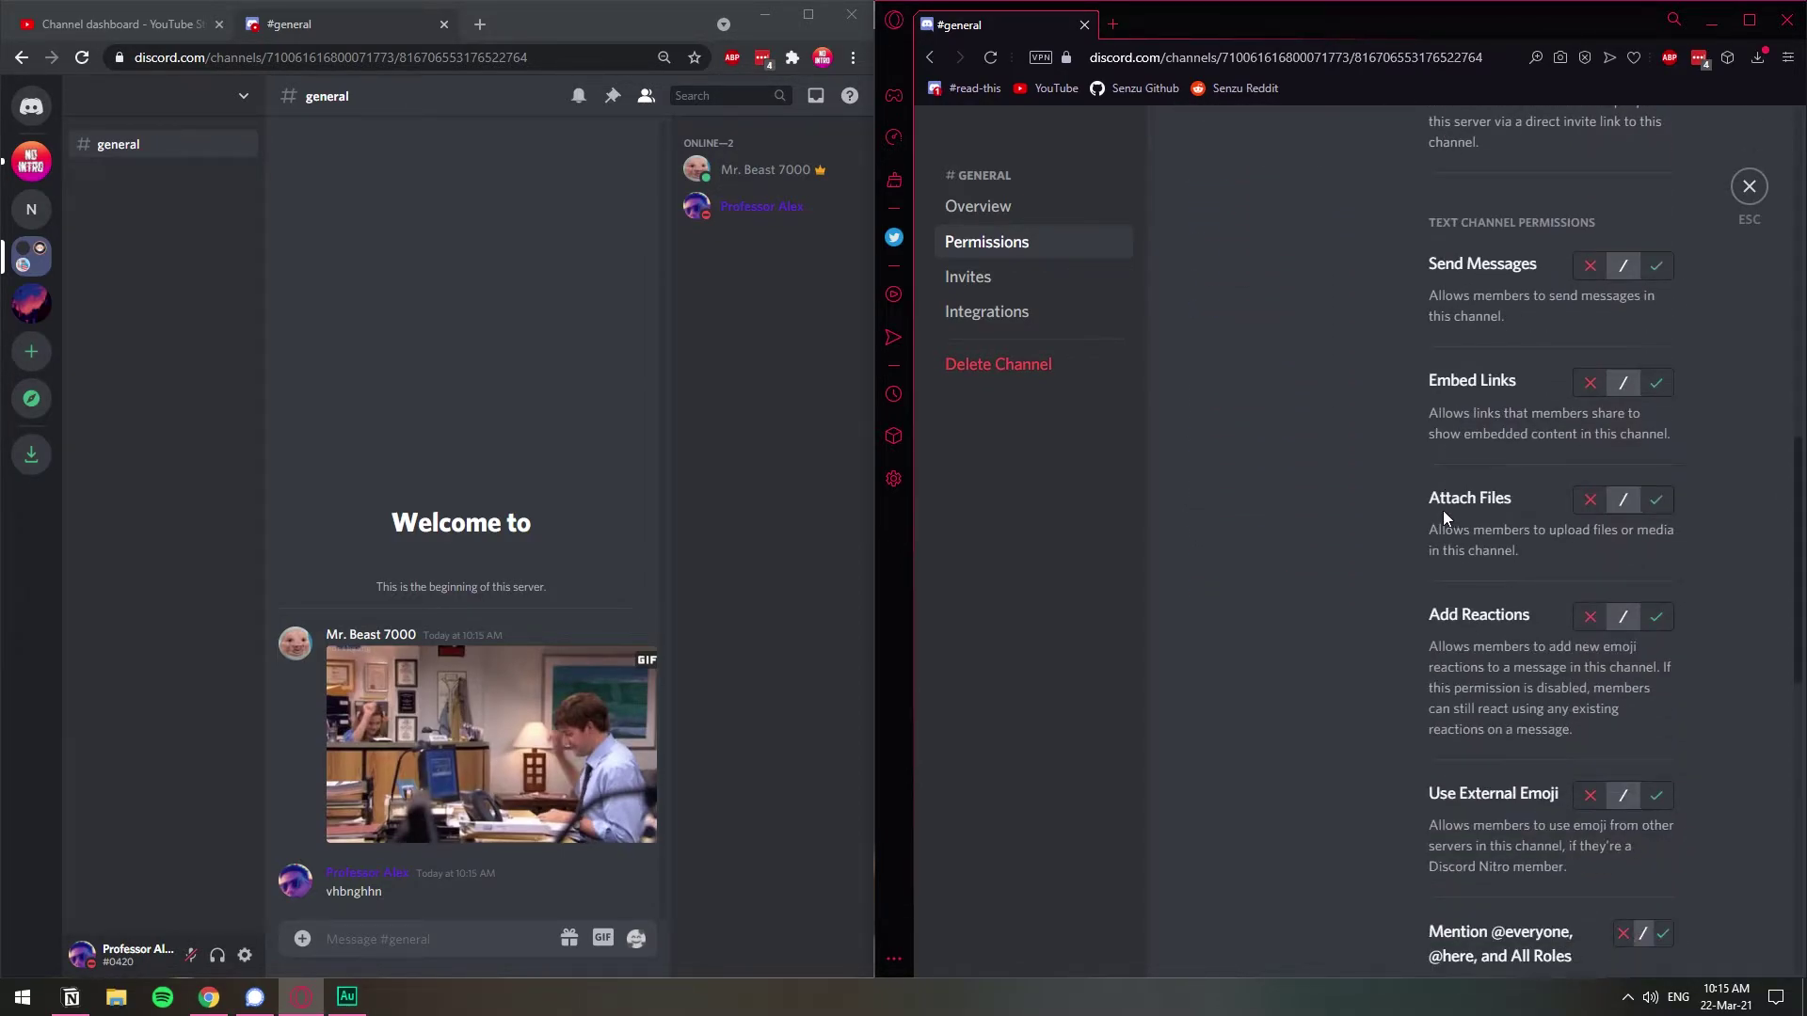
scroll(1442, 513, "down", 10)
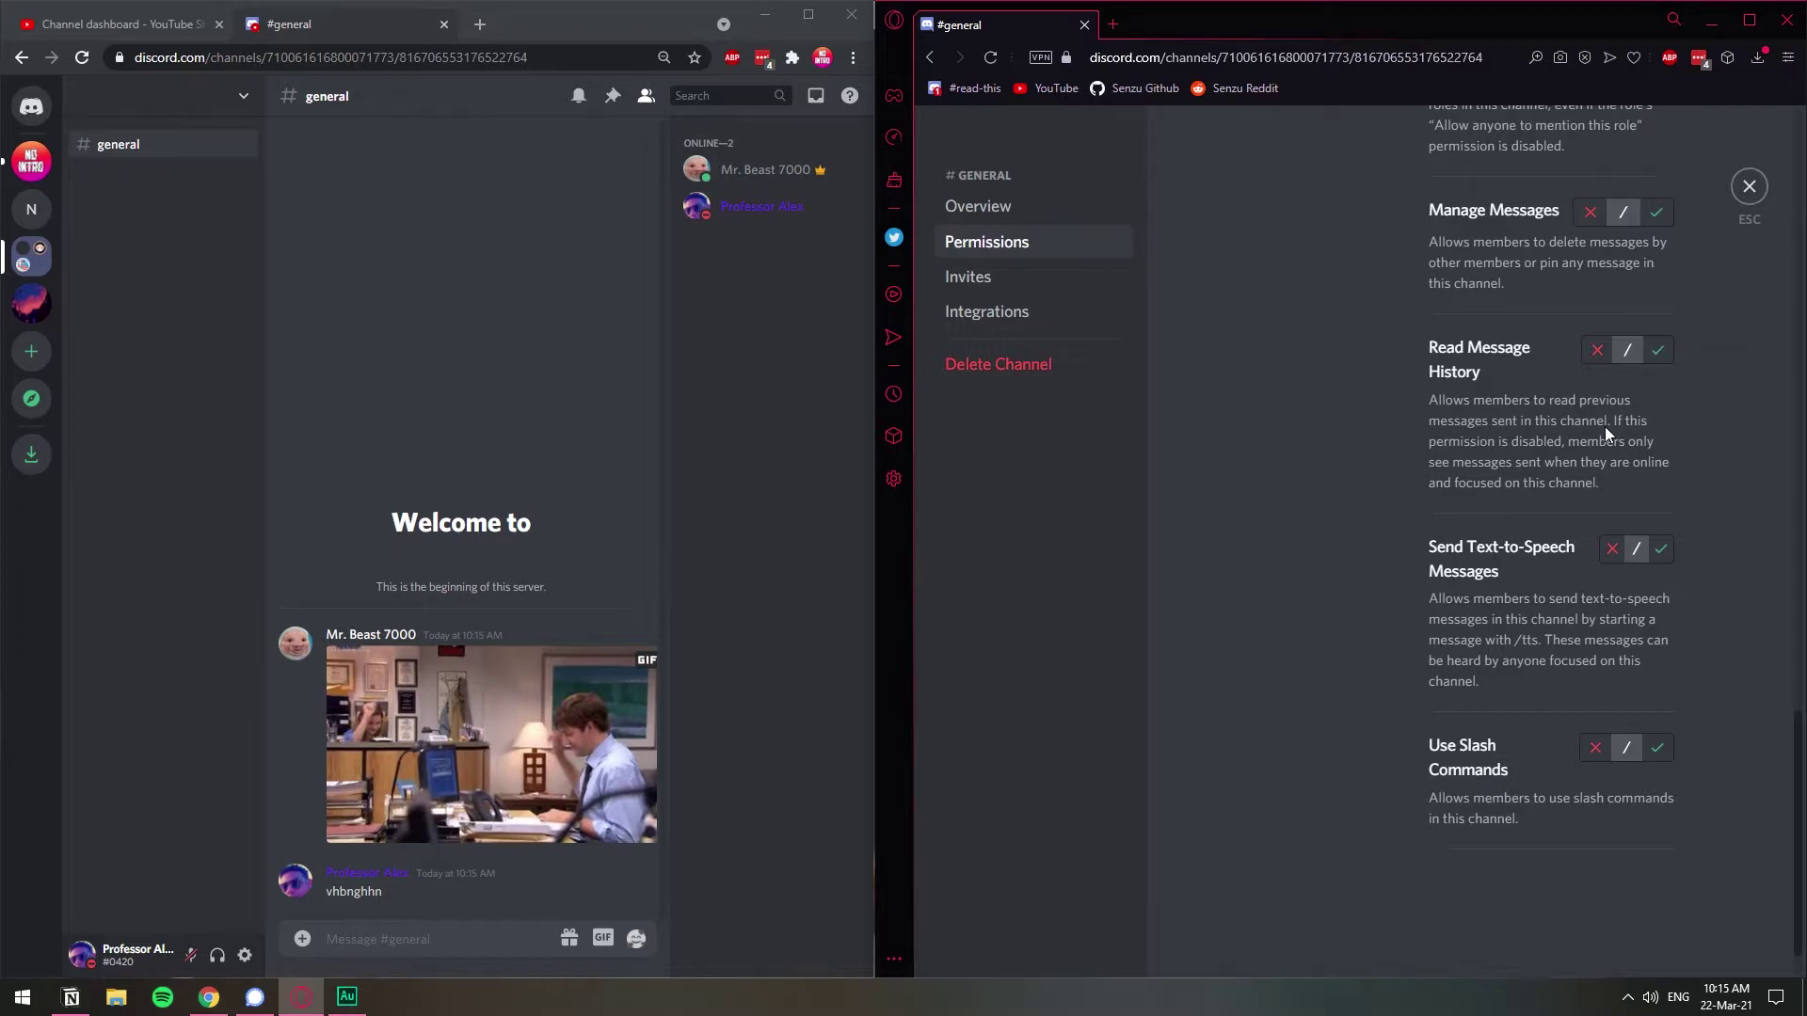
left_click(1599, 352)
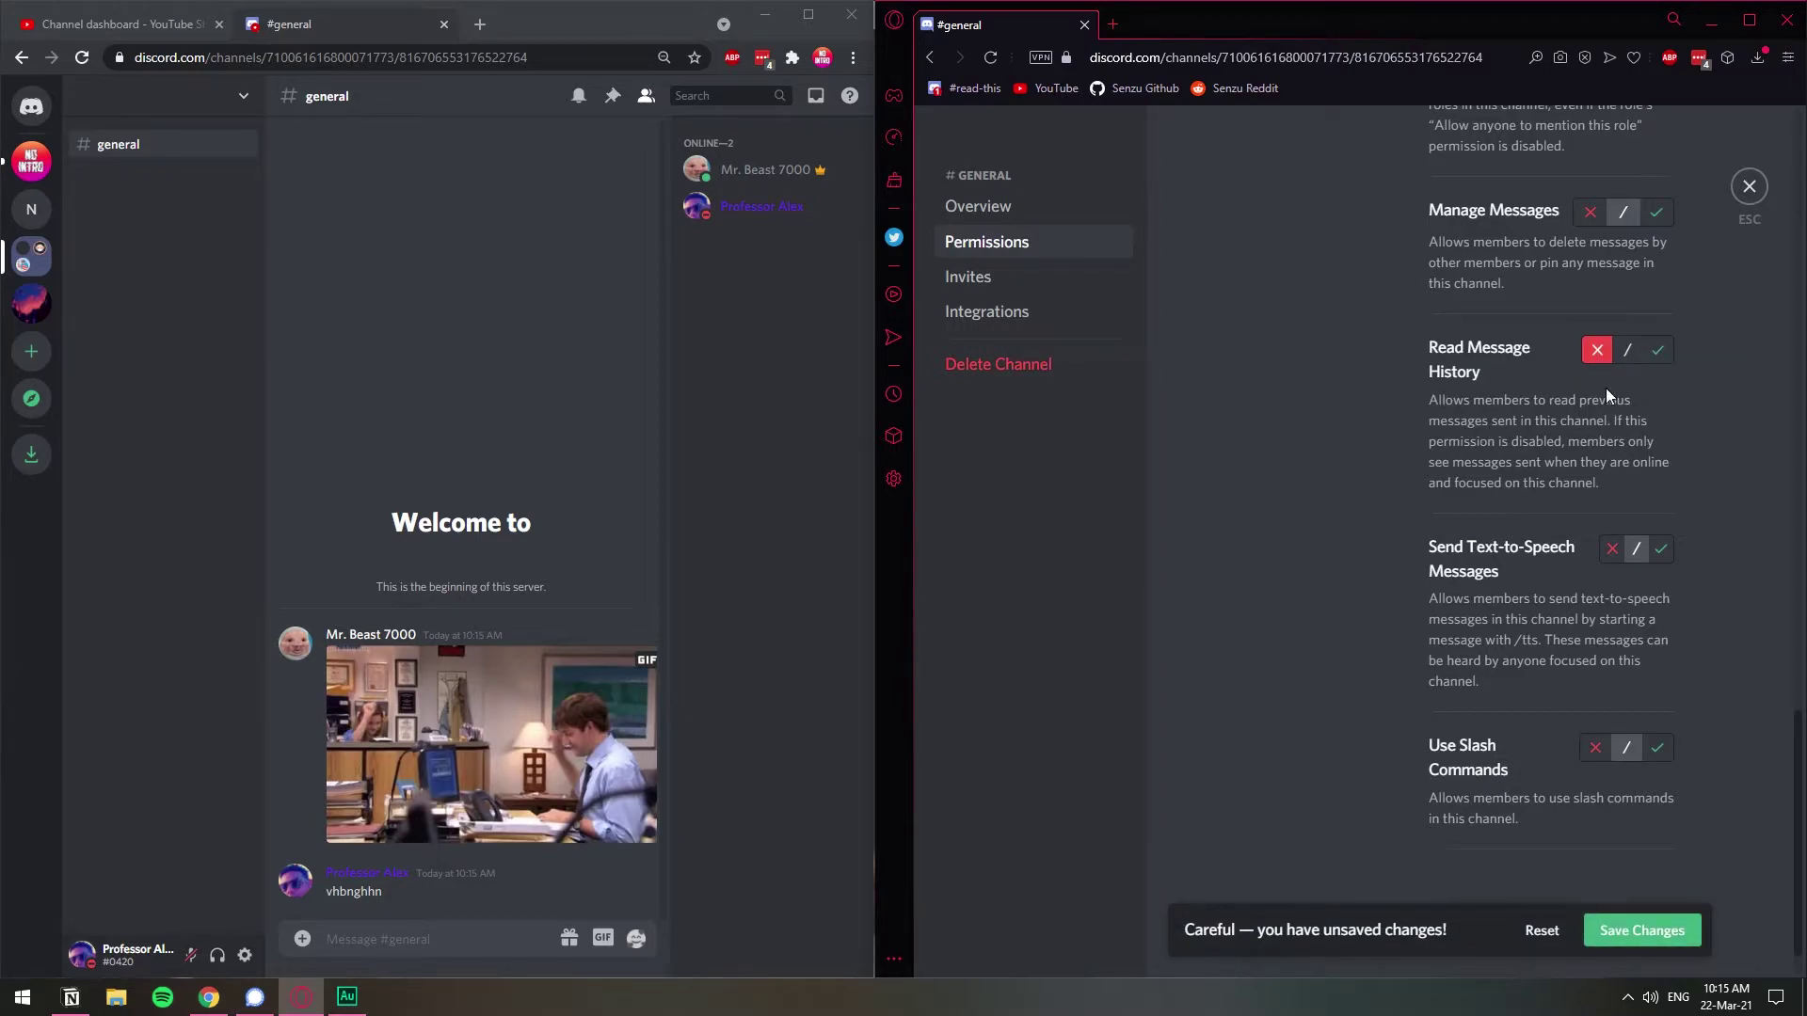
left_click(1649, 931)
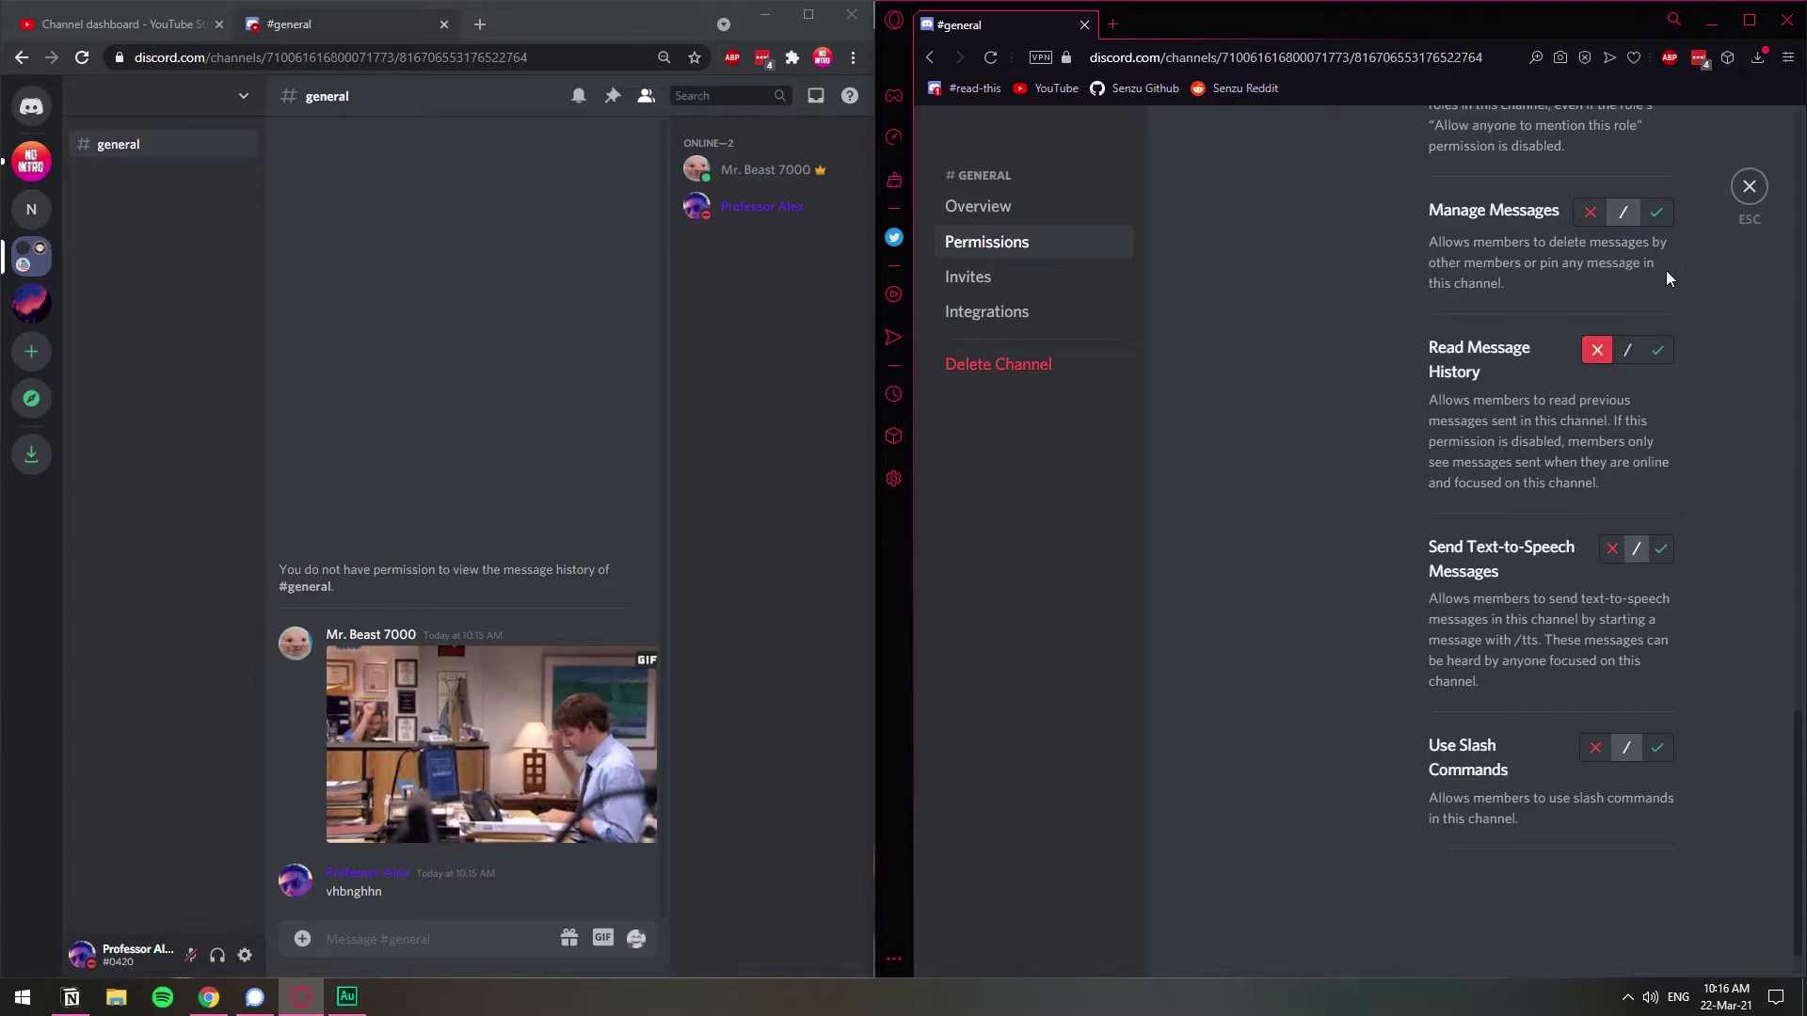
Close the channel settings to return to the #general chat
left_click(1749, 186)
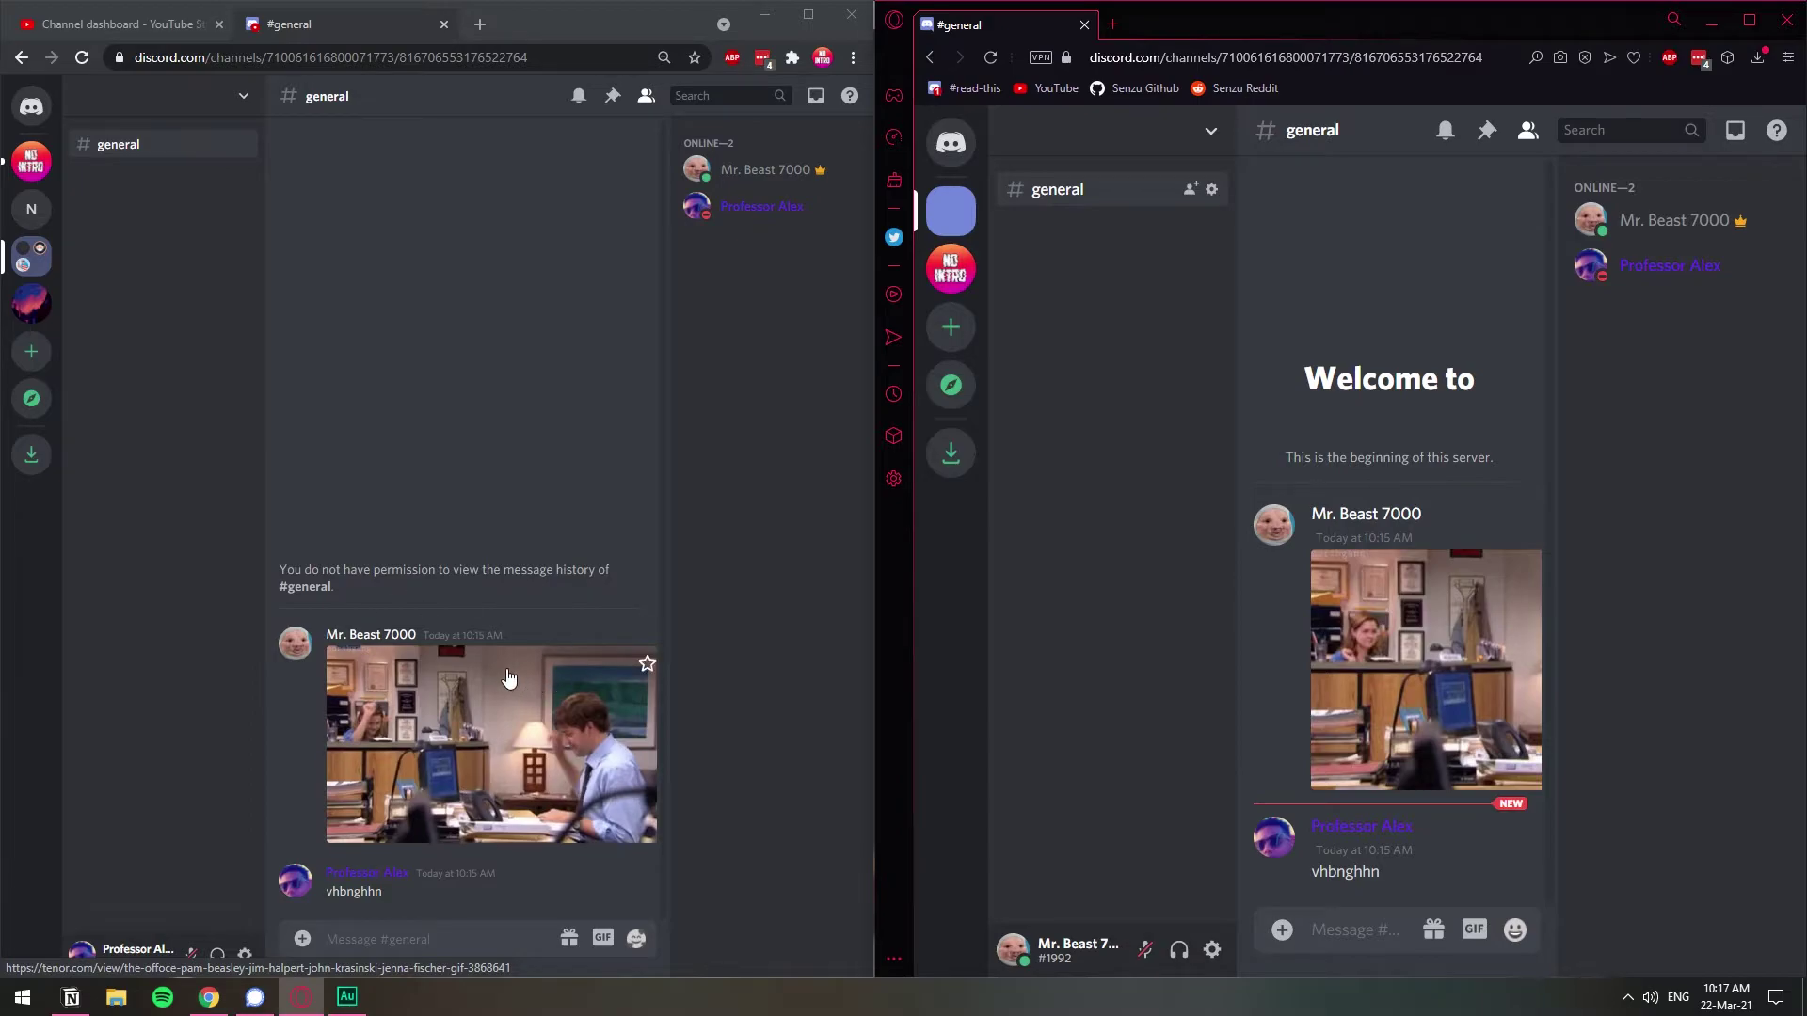
Close Chrome's Discord tab, then reopen Discord from discord.com
left_click(444, 21)
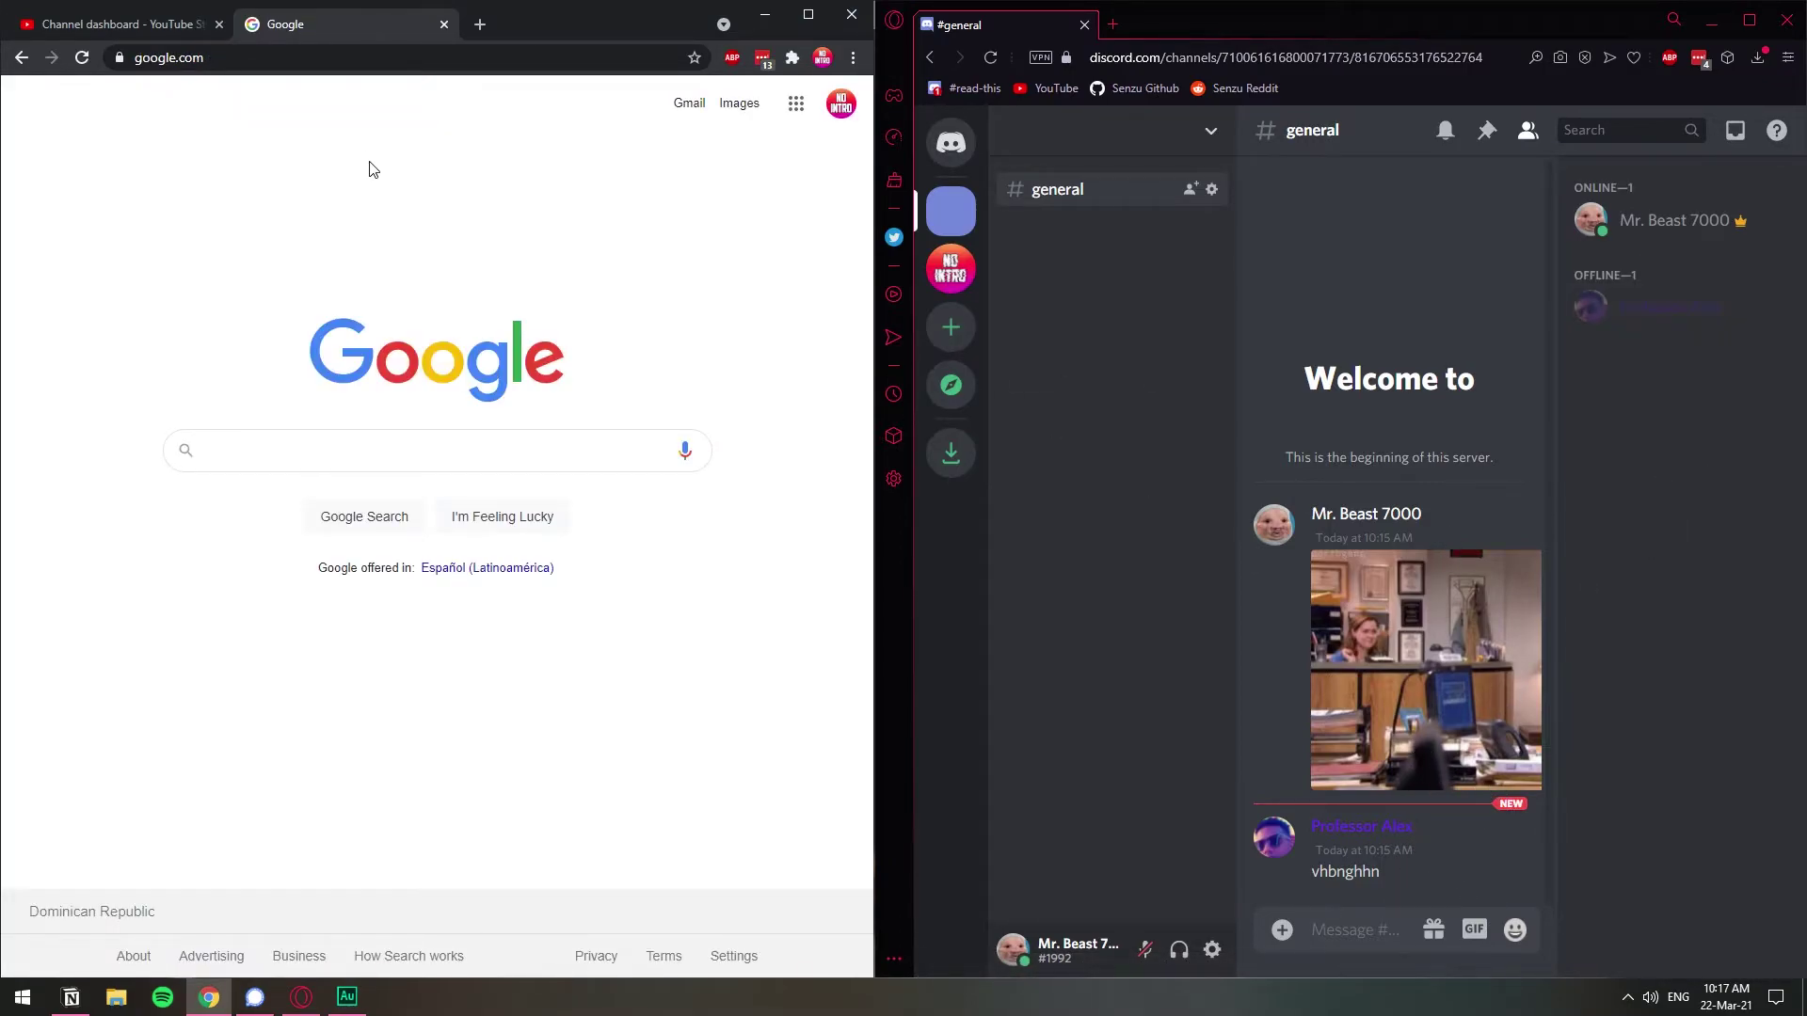
left_click(293, 64)
type("dico")
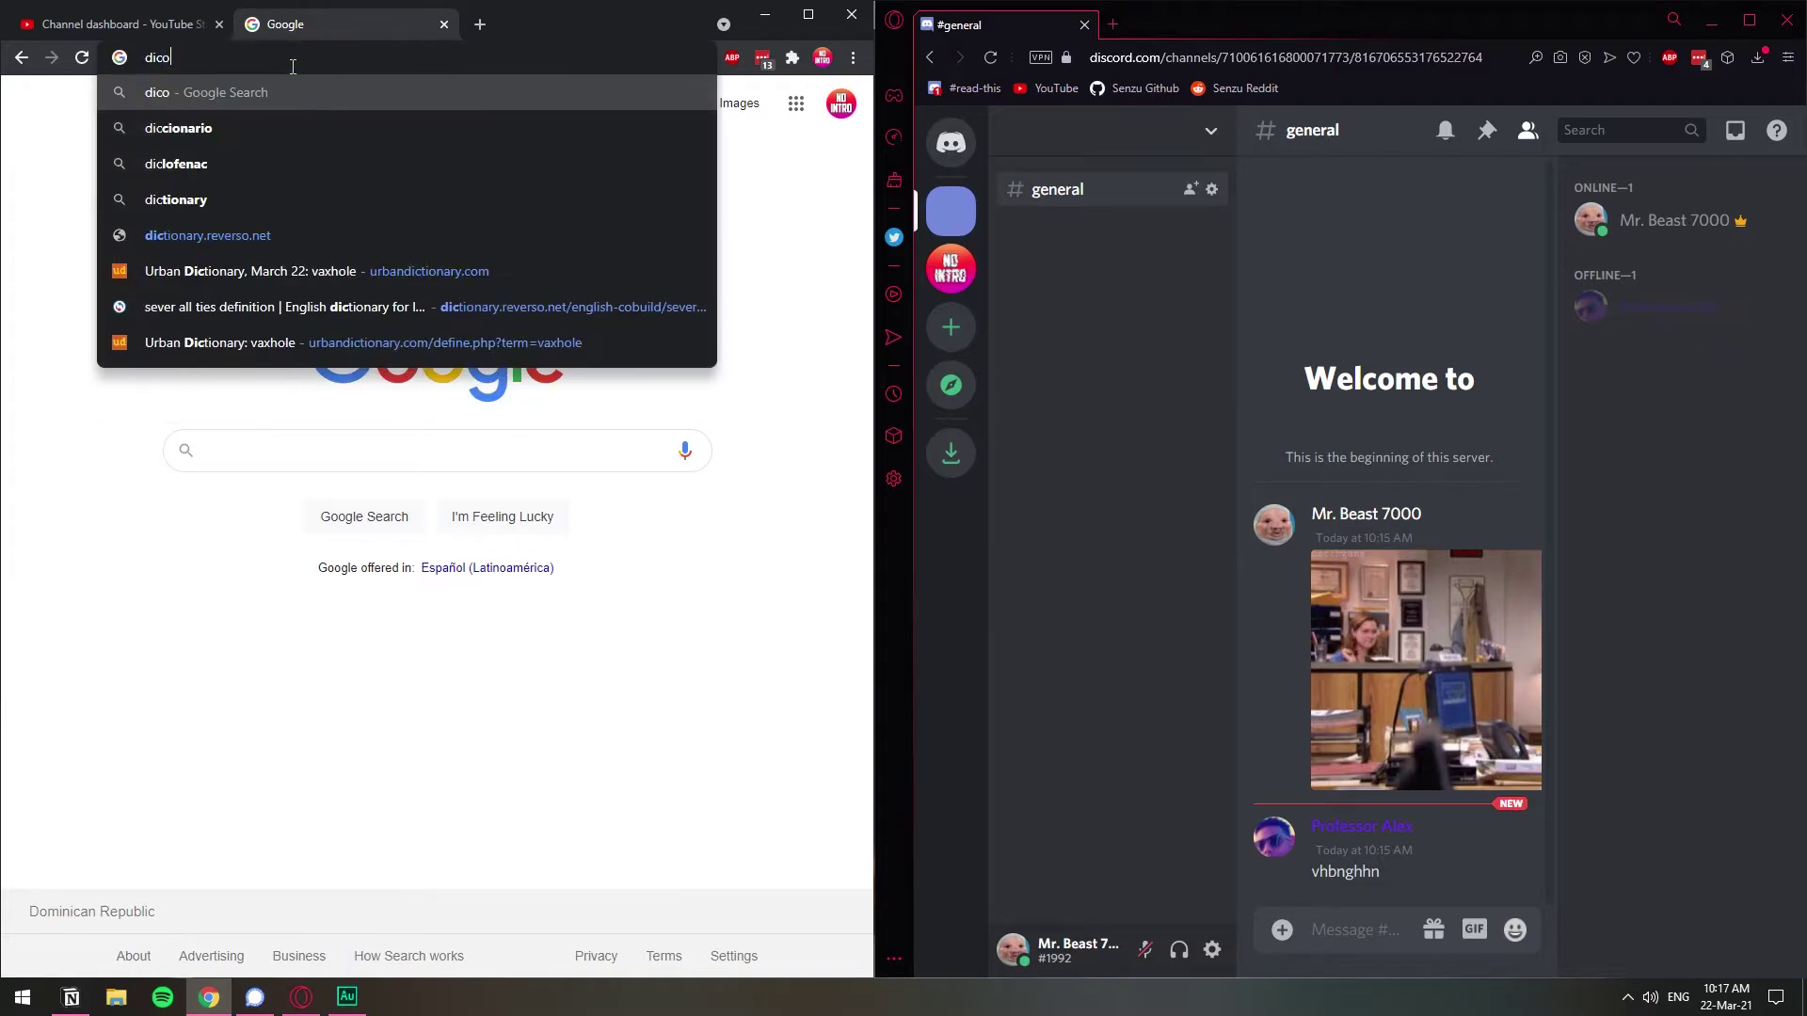
key("Return")
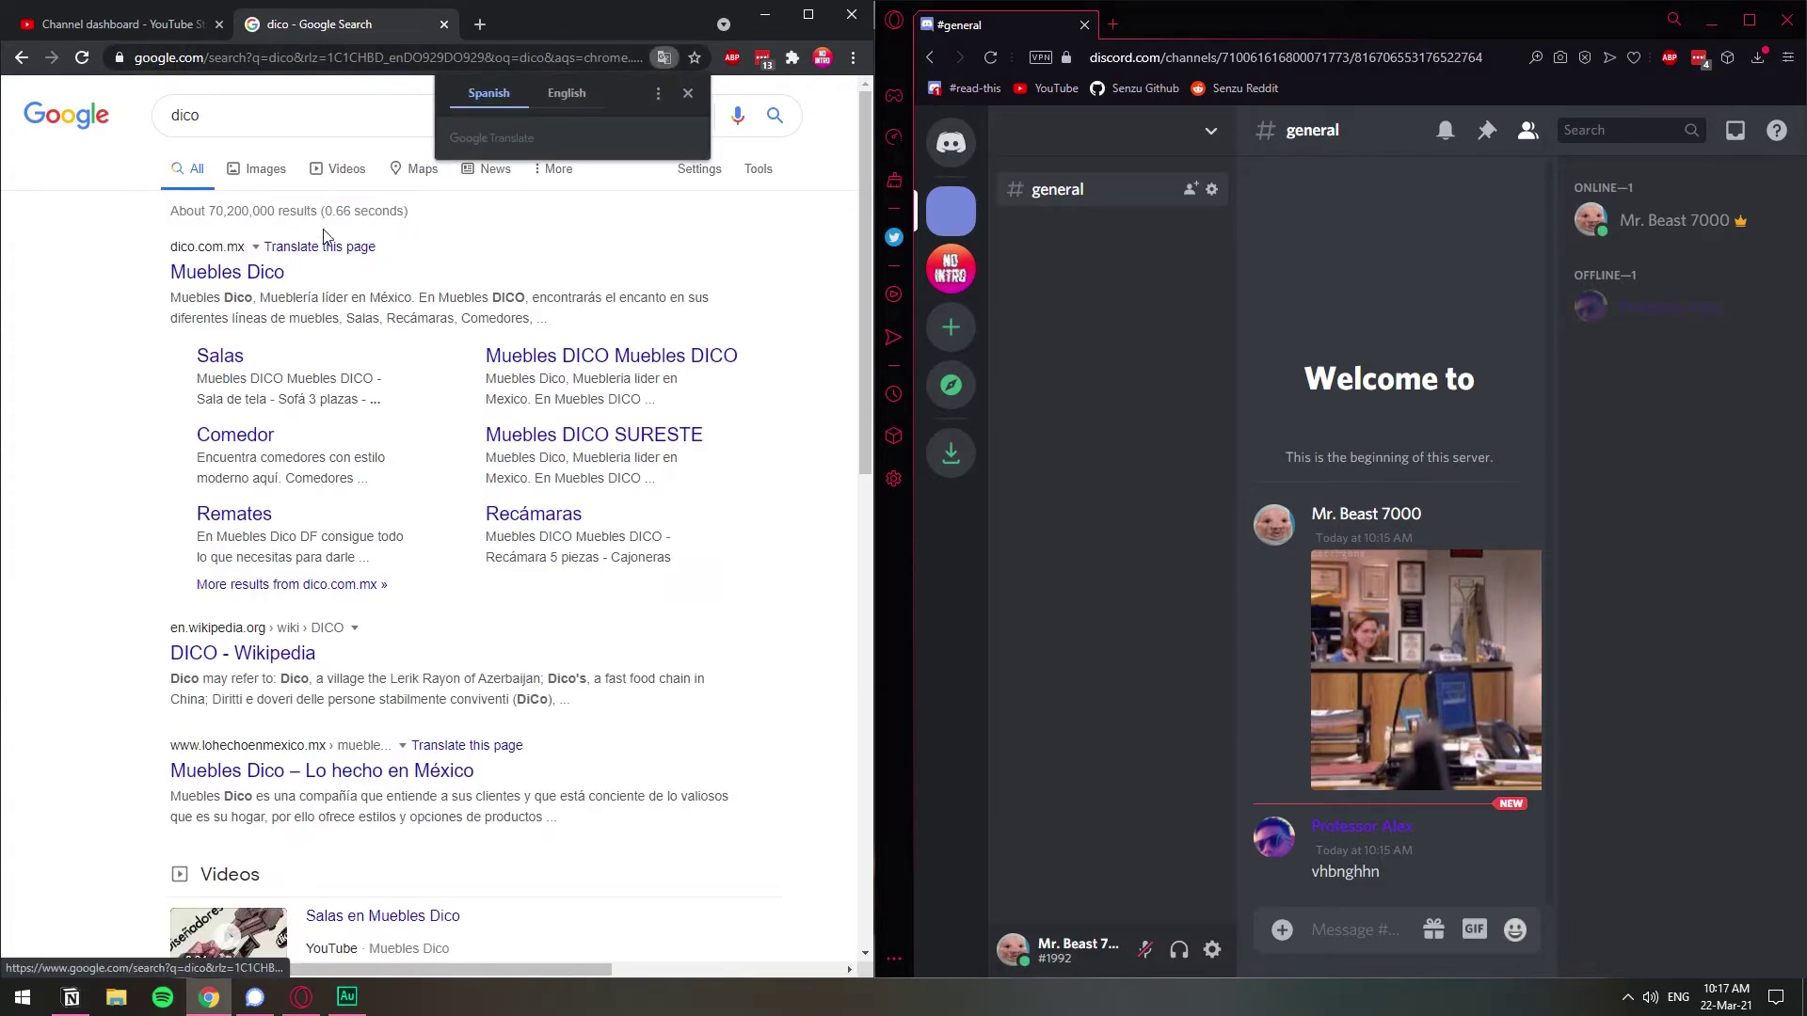
double_click(185, 115)
left_click(215, 57)
type("d")
key("Return")
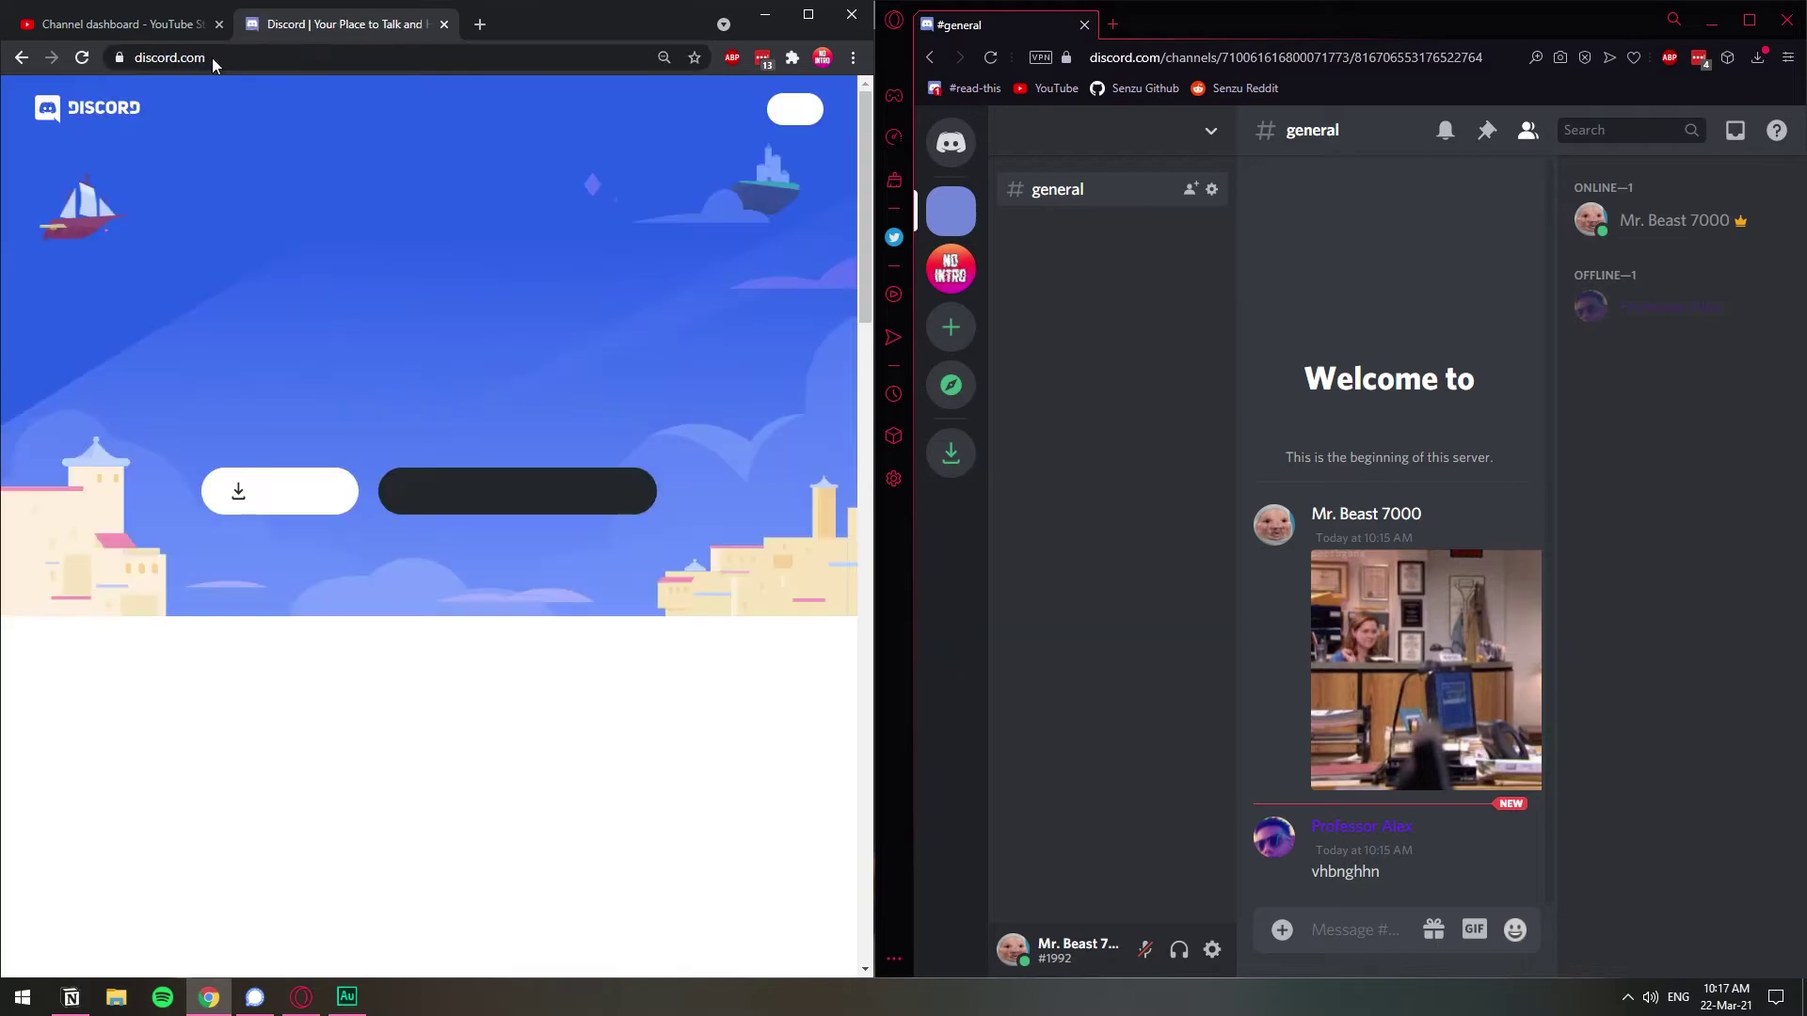
left_click(758, 117)
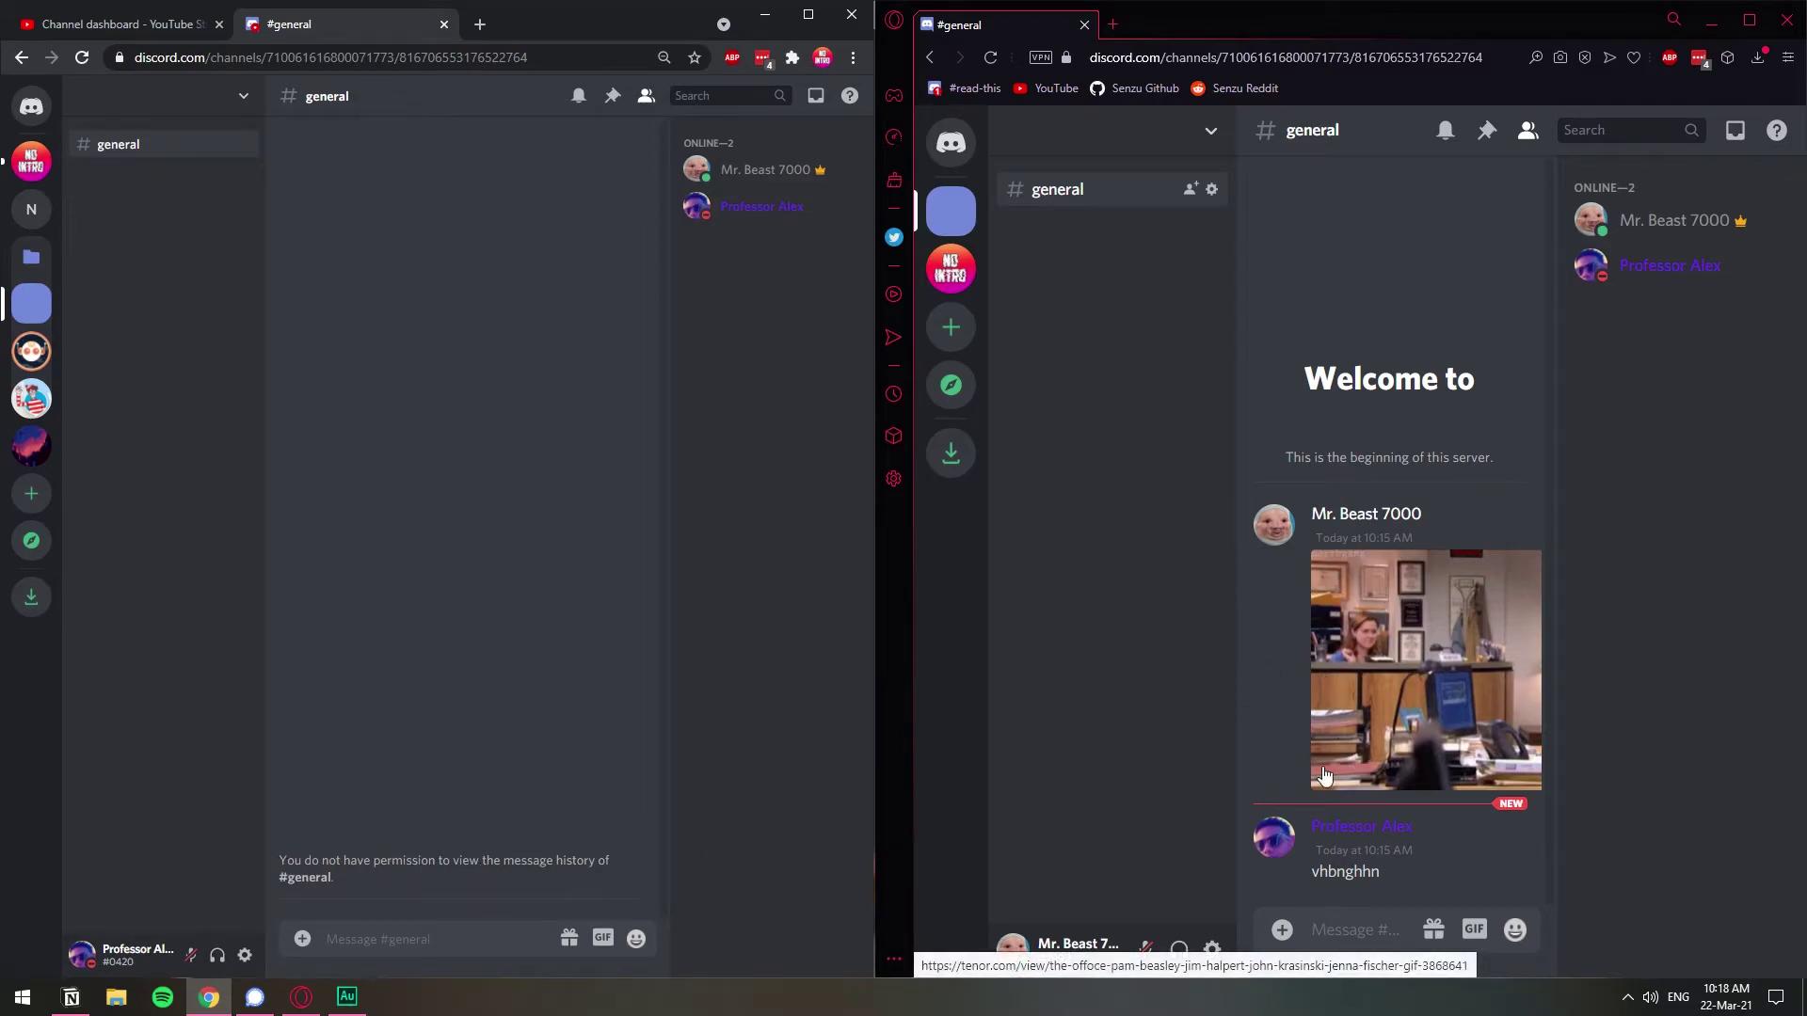
Send 'Hi' to #general from the owner's account
left_click(1364, 931)
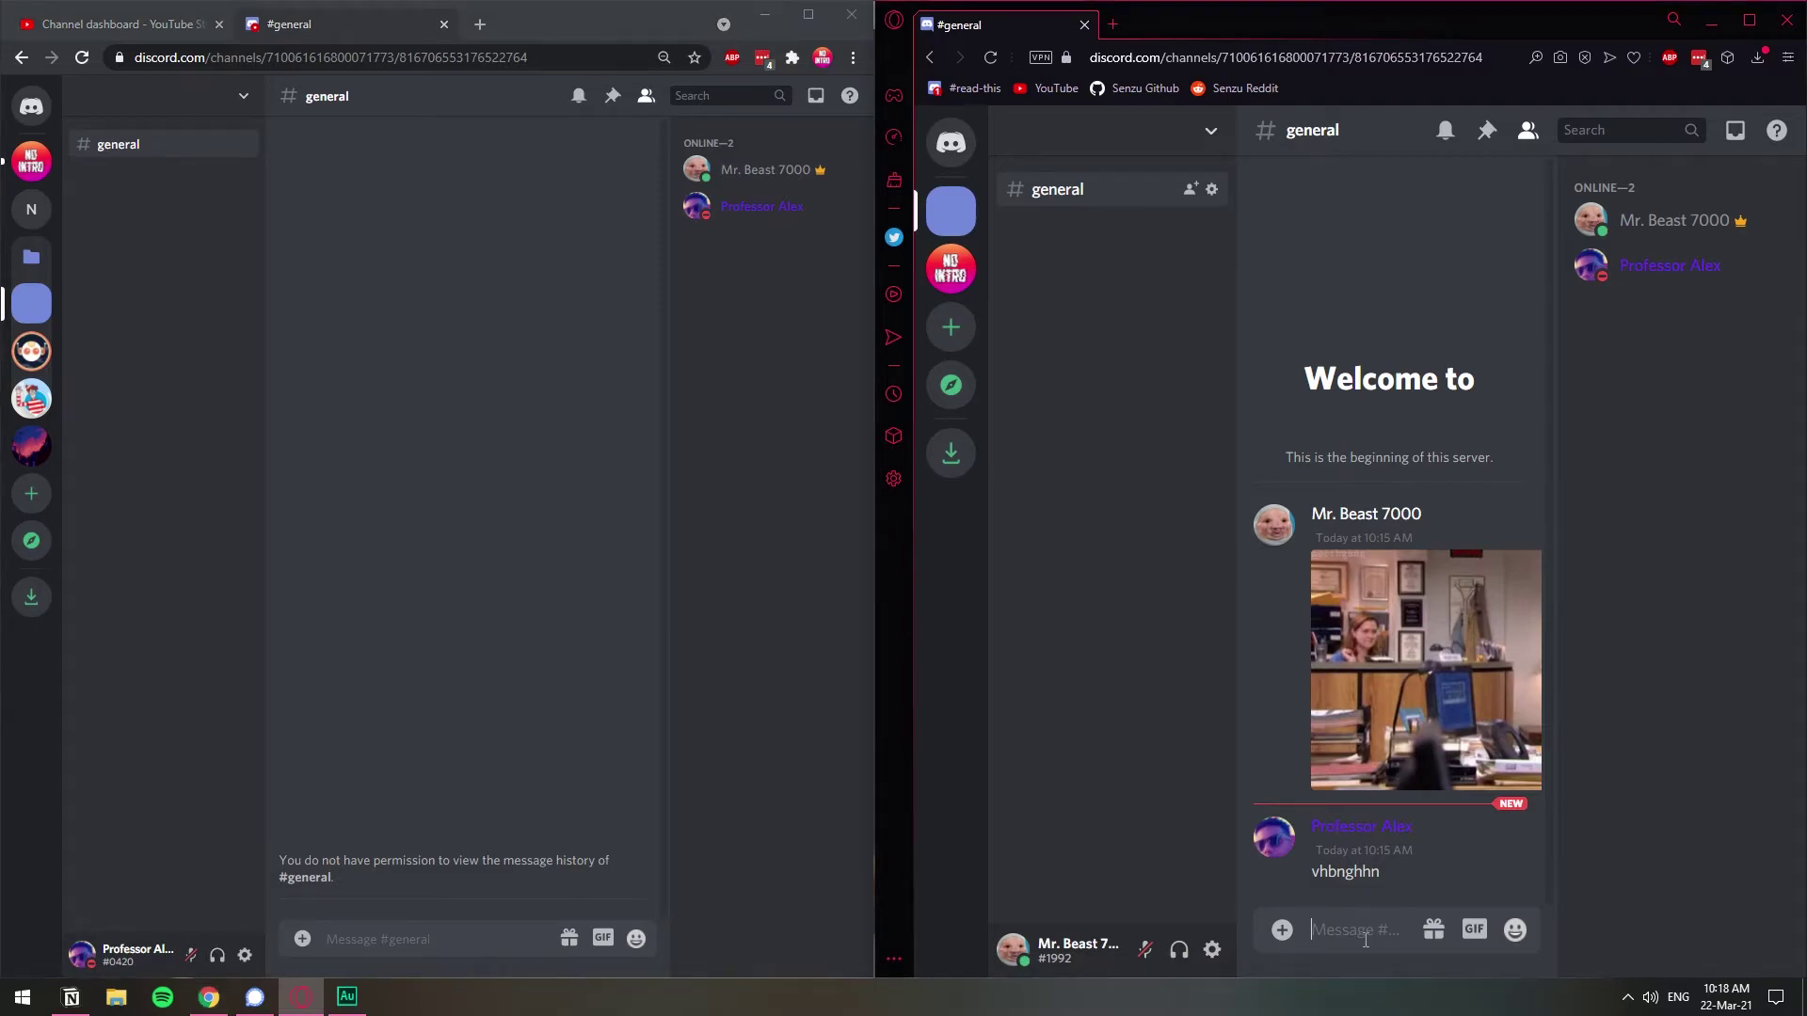
type("Hi")
key("Return")
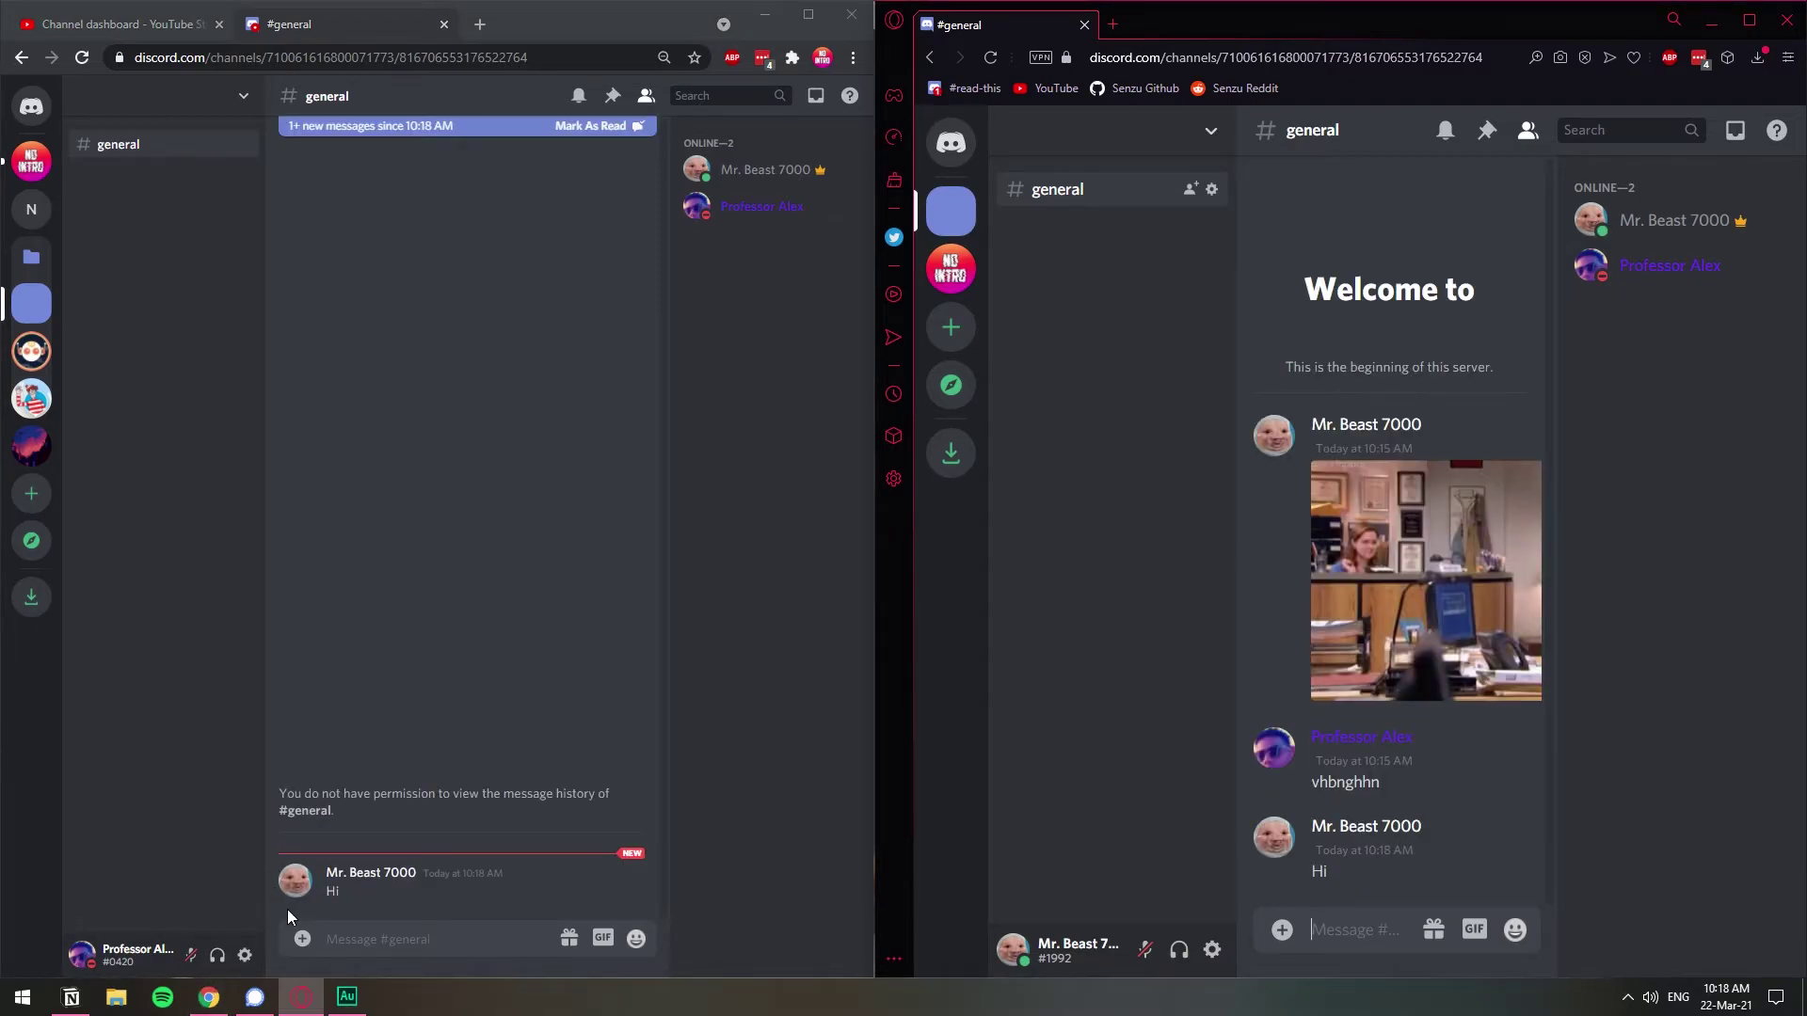
Reply 'hiasd' from the rejoined account
left_click(410, 939)
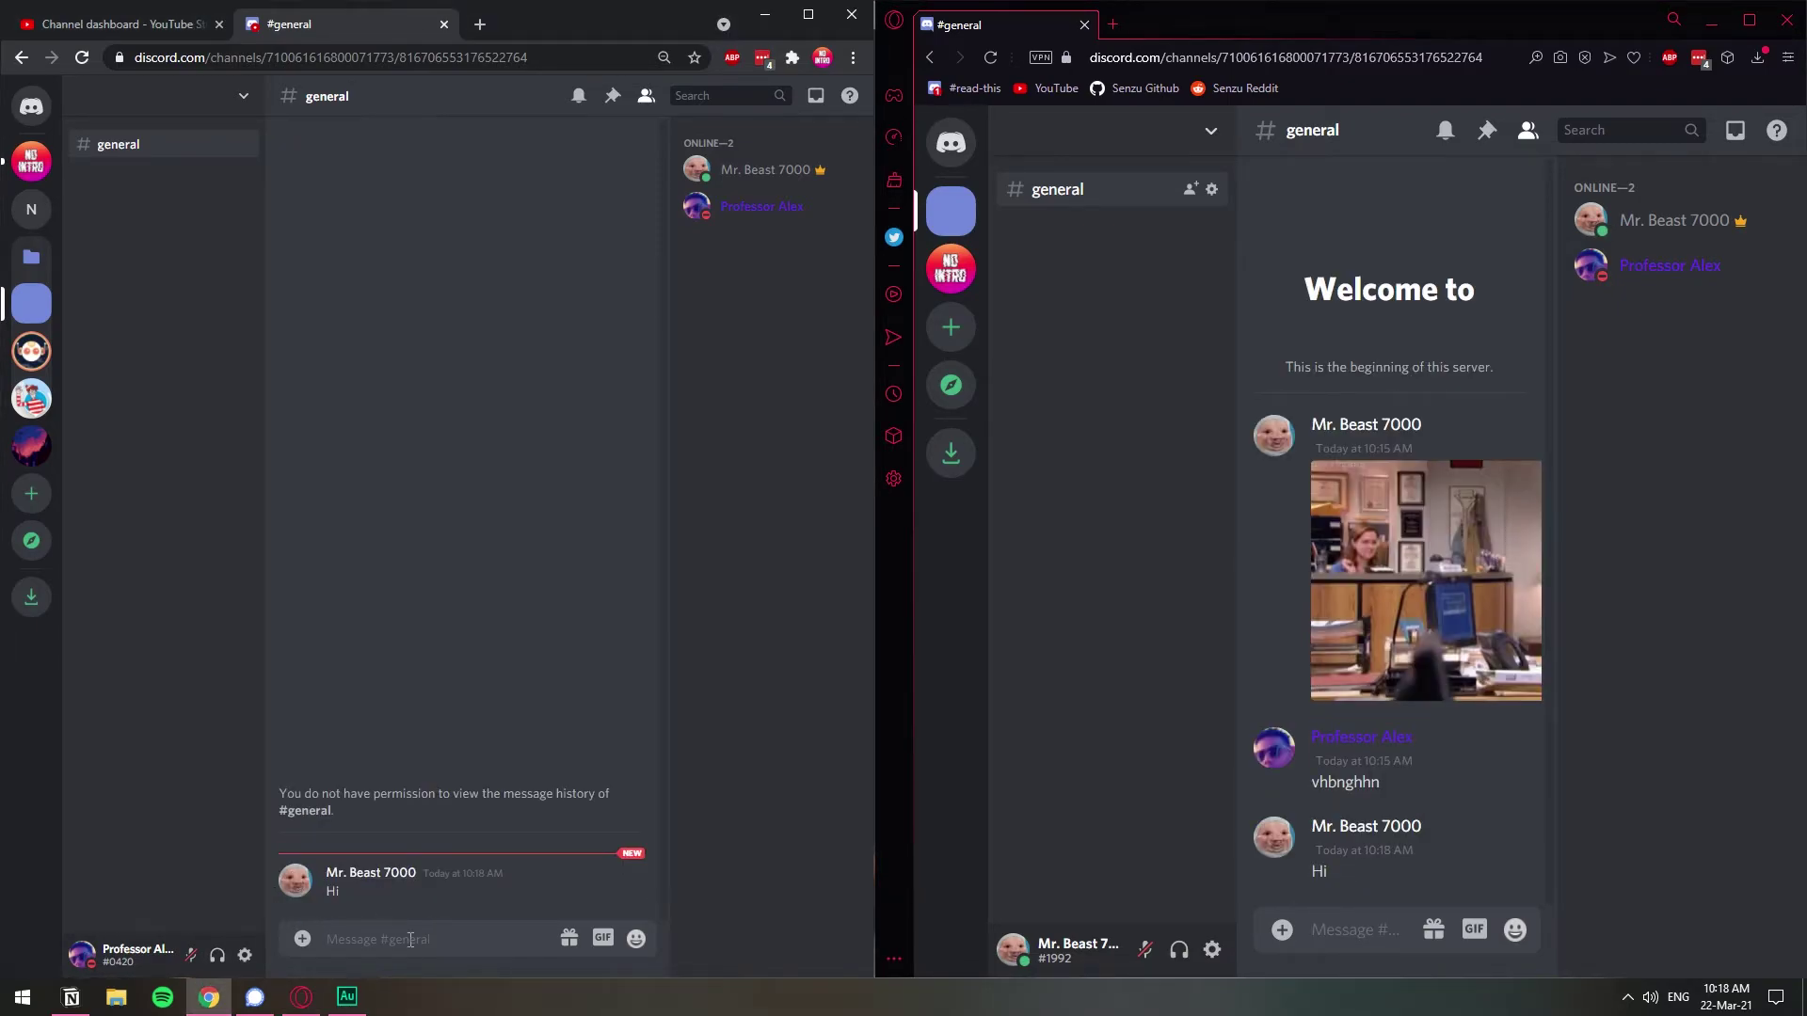
type("hiasd")
key("Return")
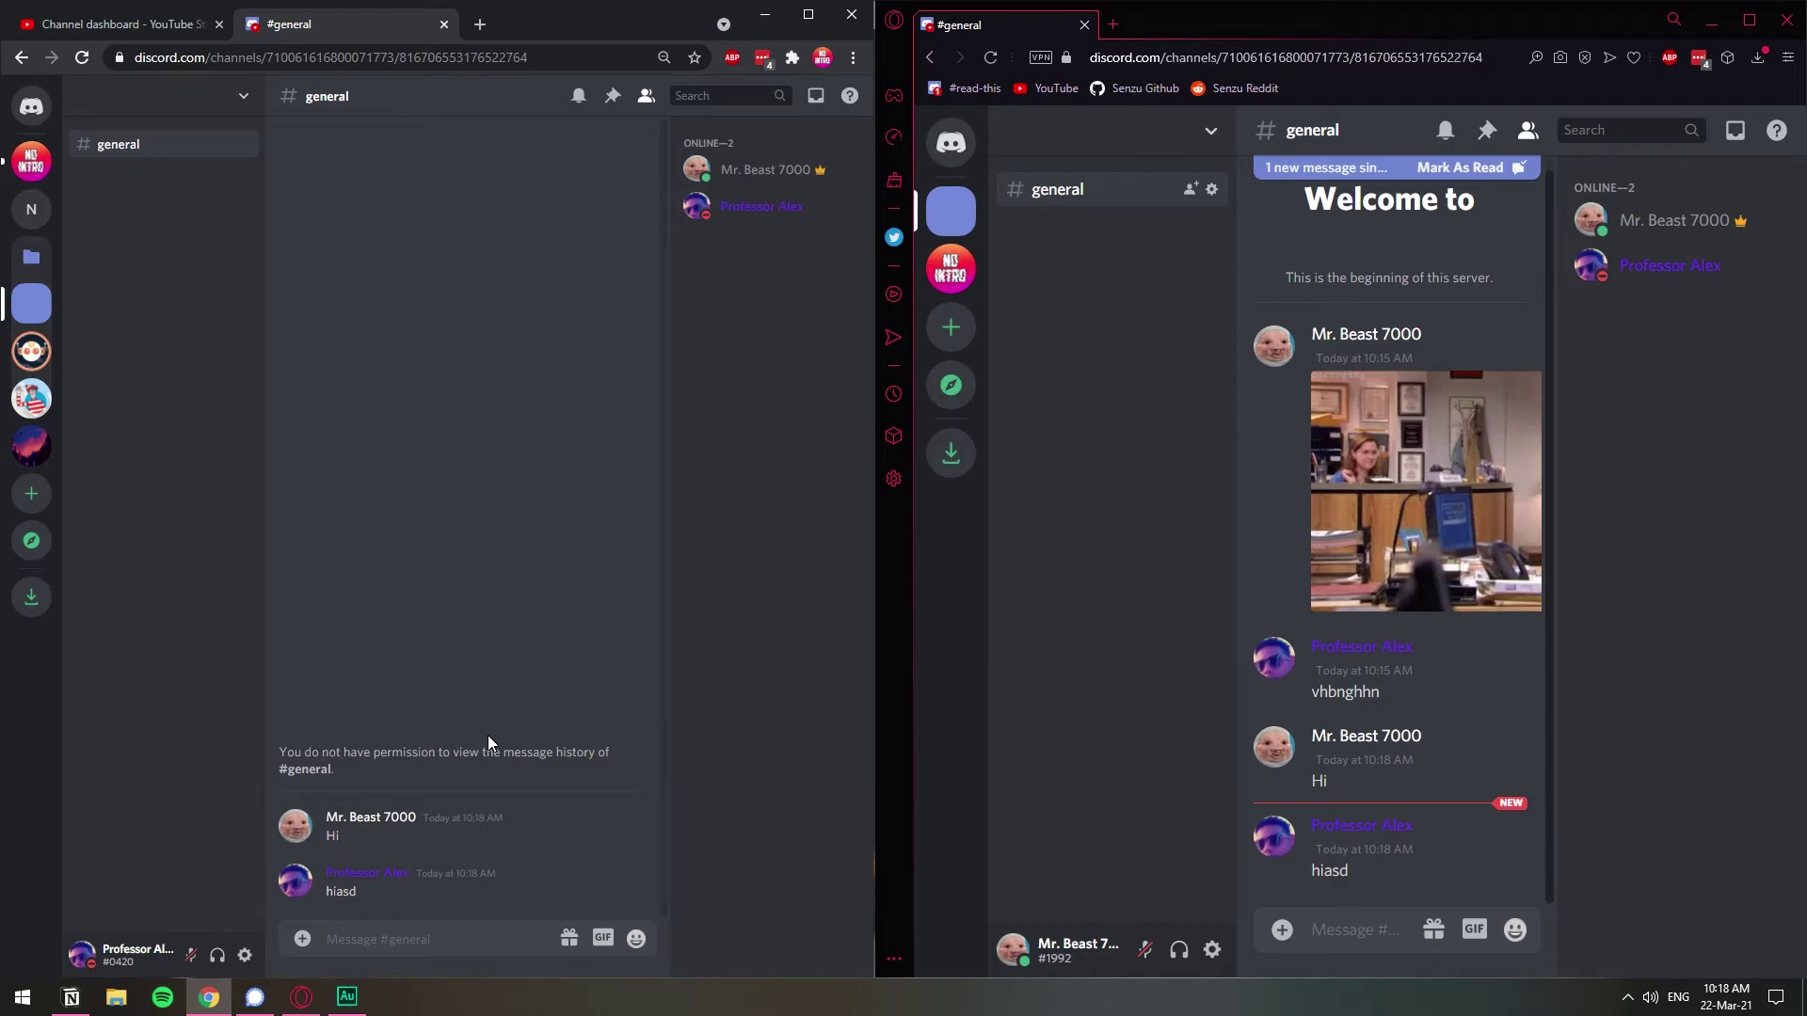
Post '!verify' in #general and collapse the sidebar's server folder
type("!ver")
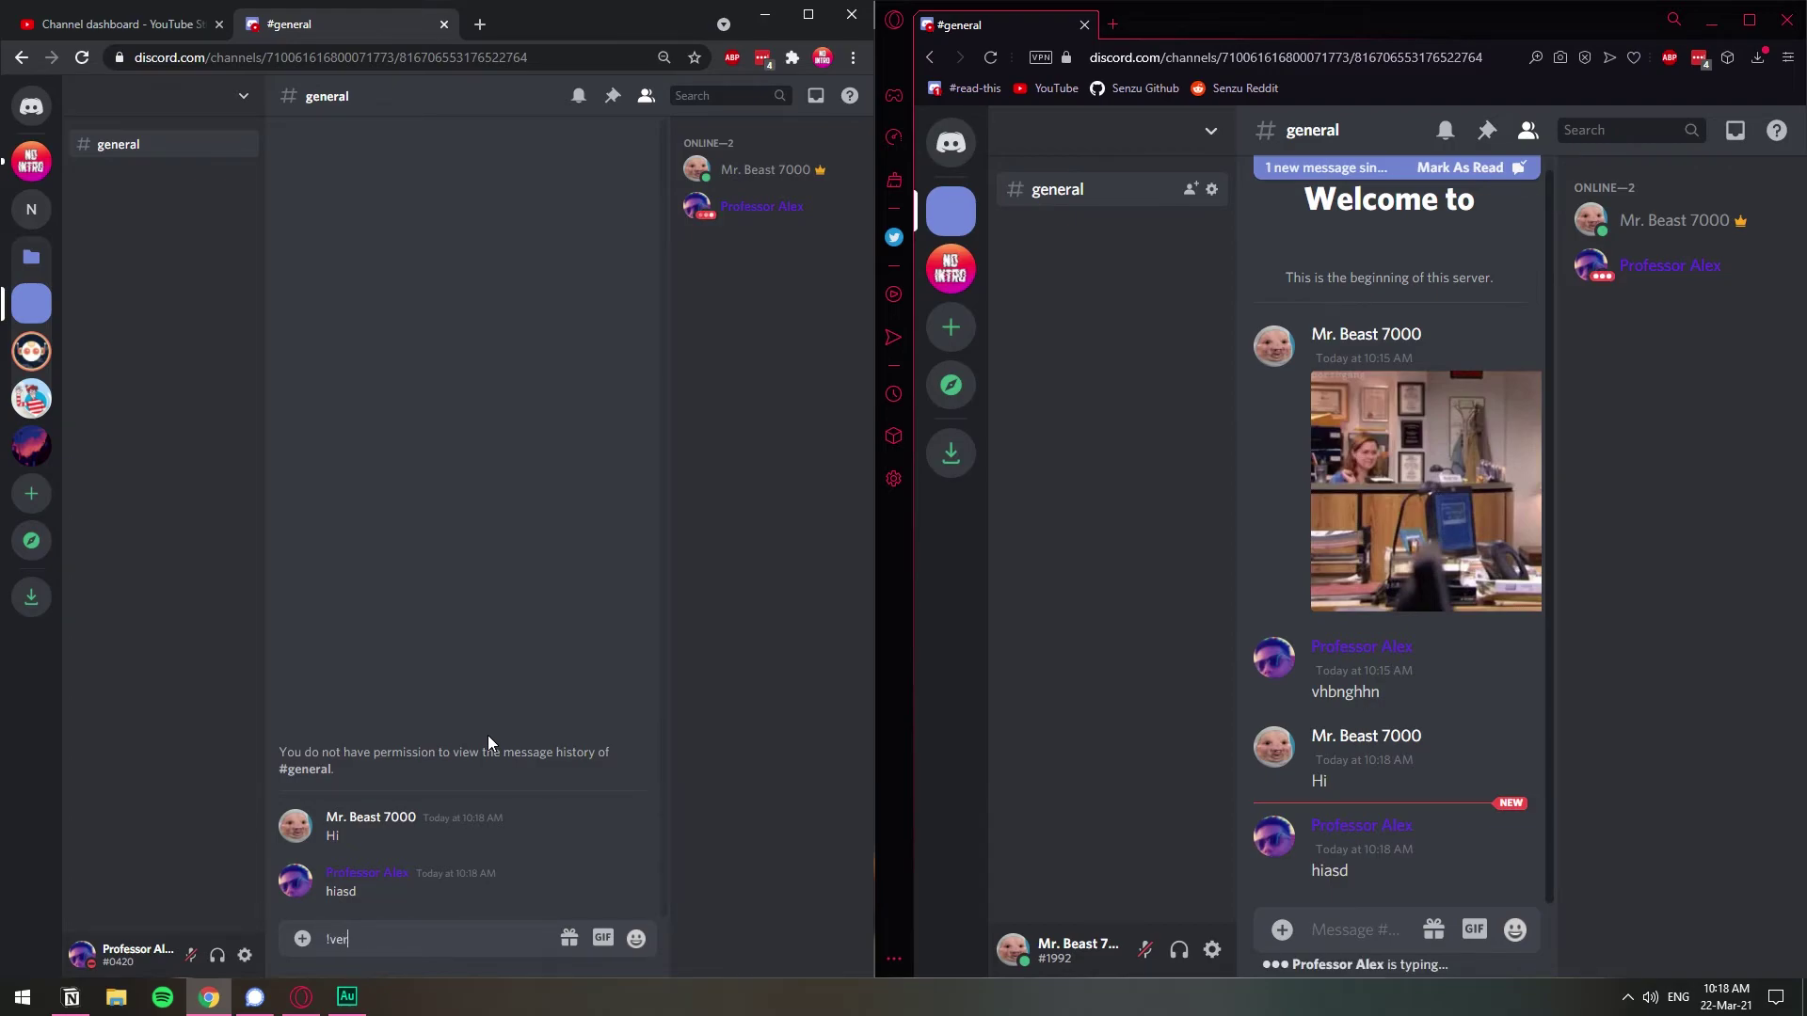
type("ify")
key("Return")
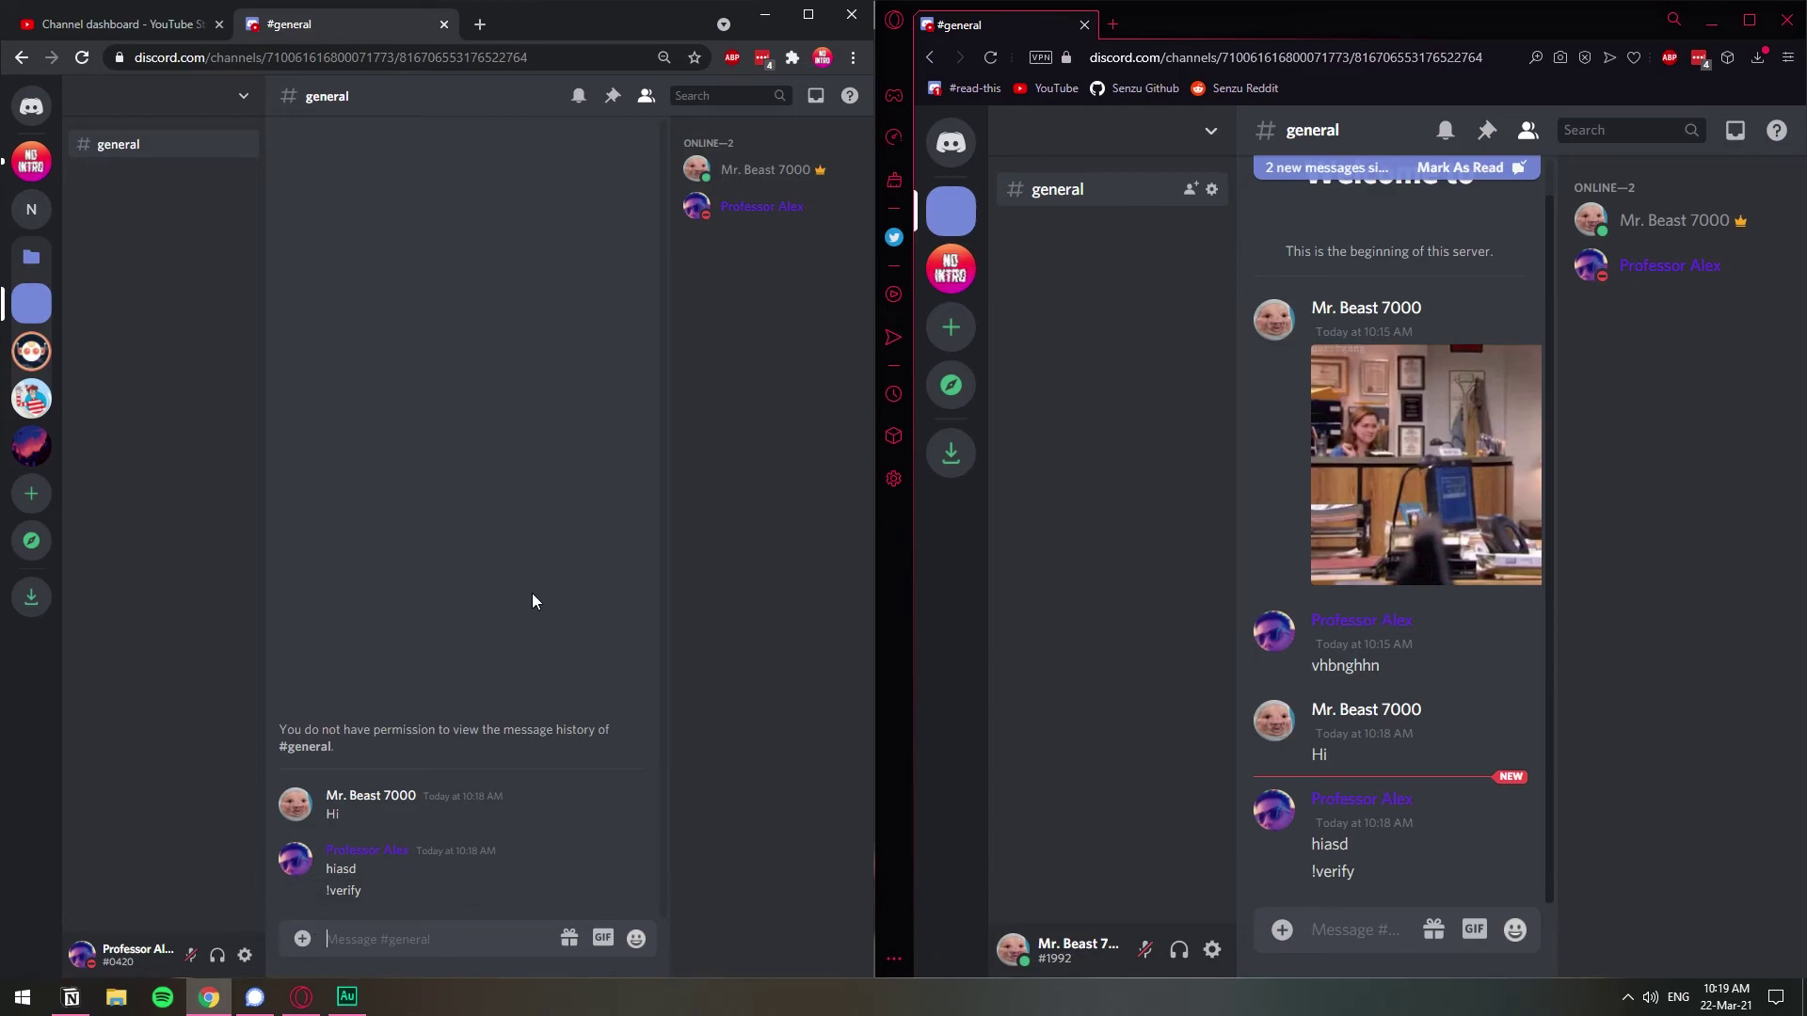
left_click(31, 256)
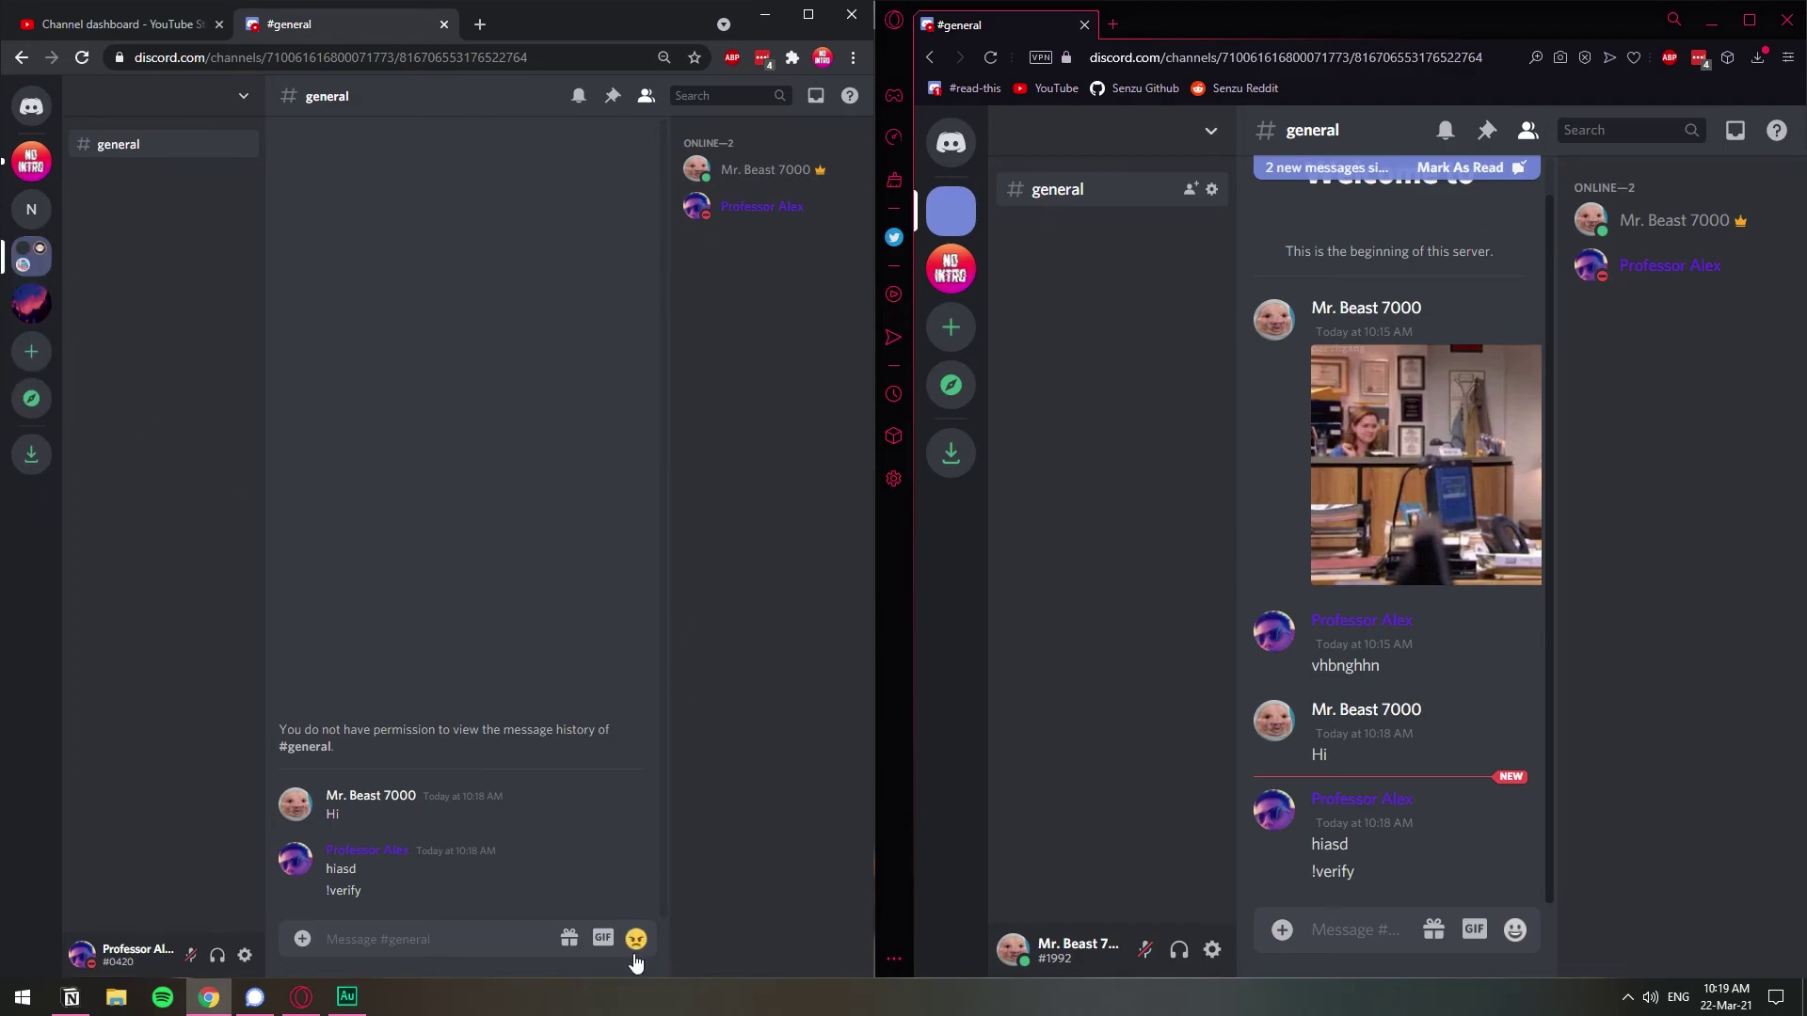